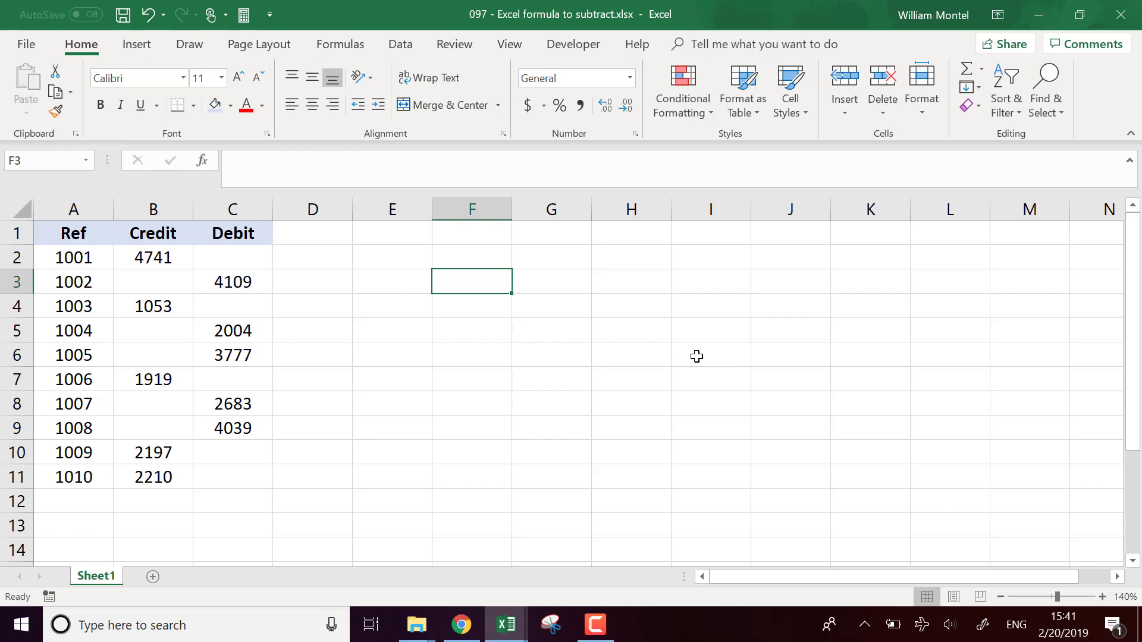
Try selecting column D cells D1:D11 and the whole table A1:C11.
click(363, 350)
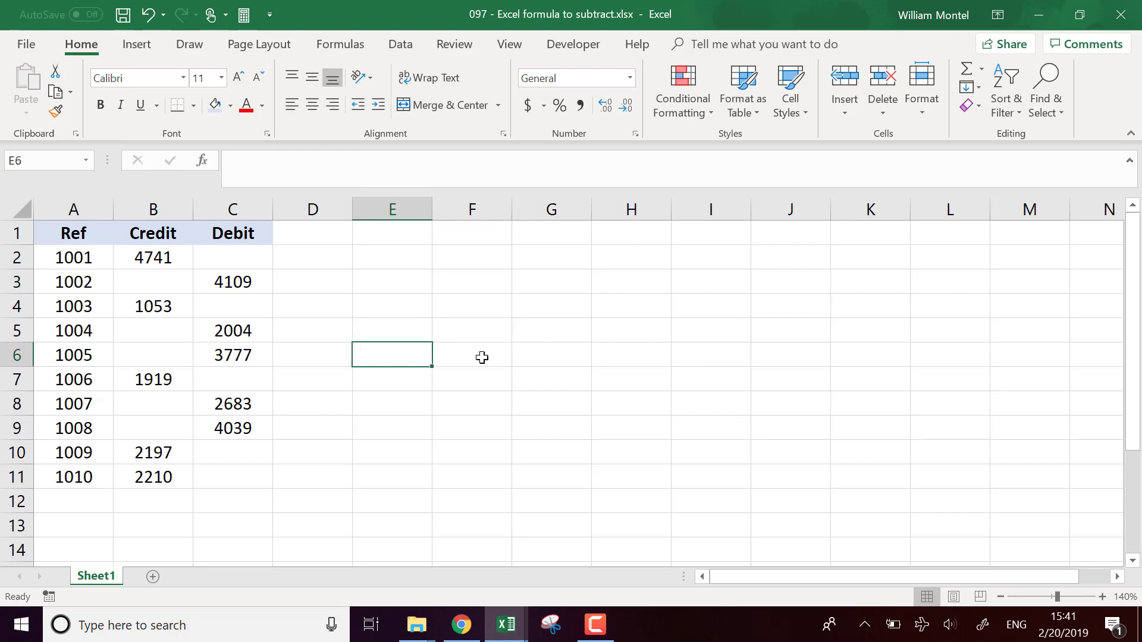
click(333, 243)
drag(333, 243, 336, 482)
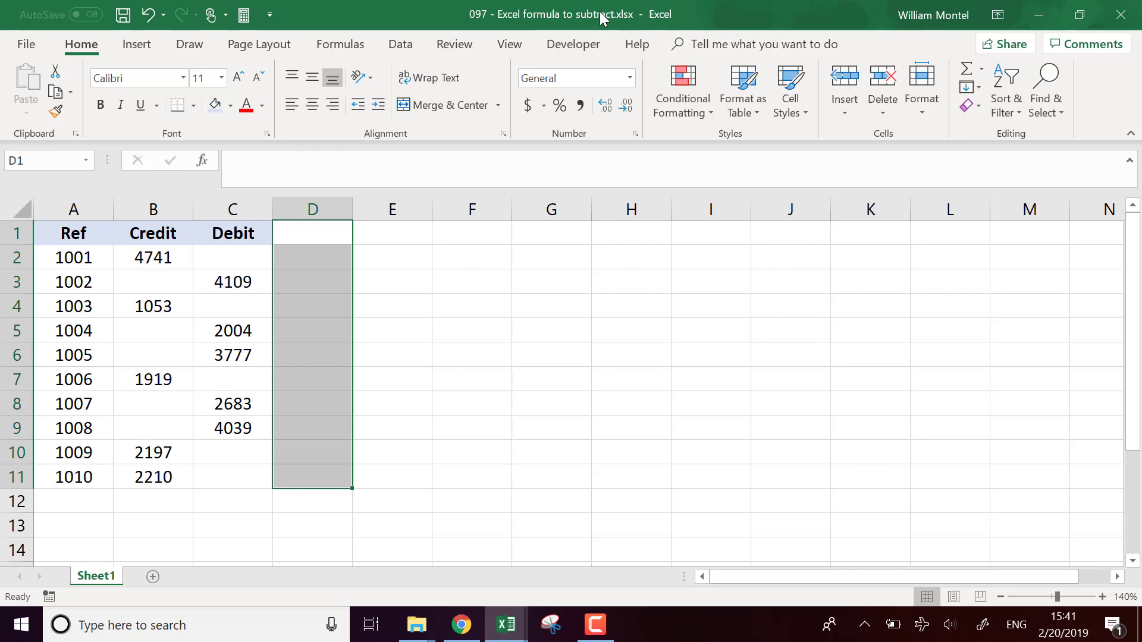
click(411, 283)
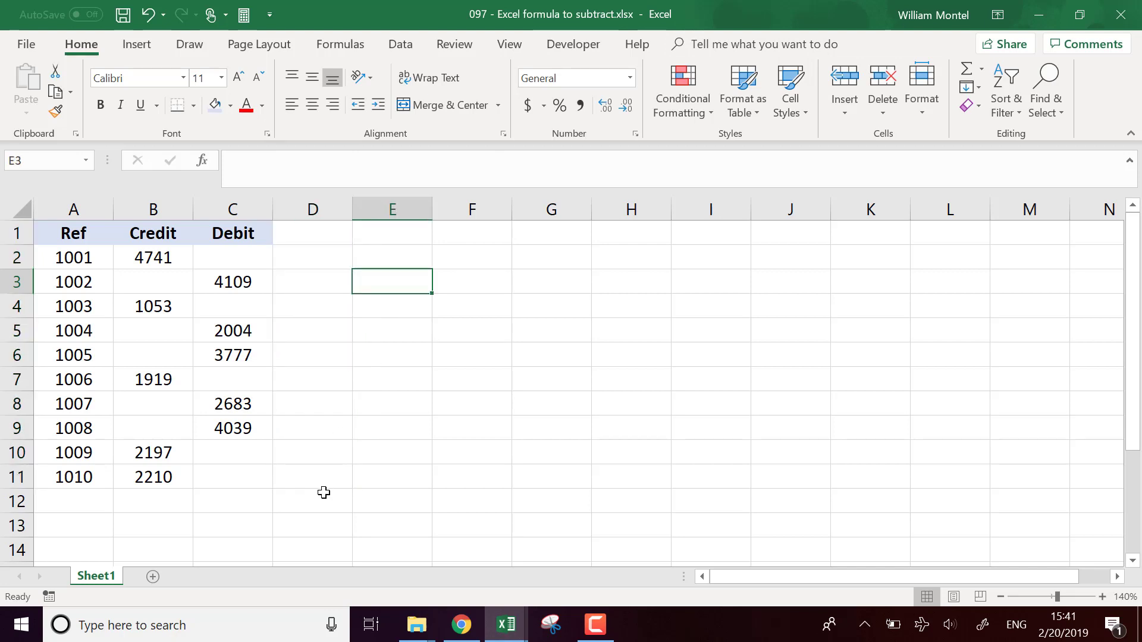
click(86, 233)
drag(146, 358, 220, 468)
click(399, 365)
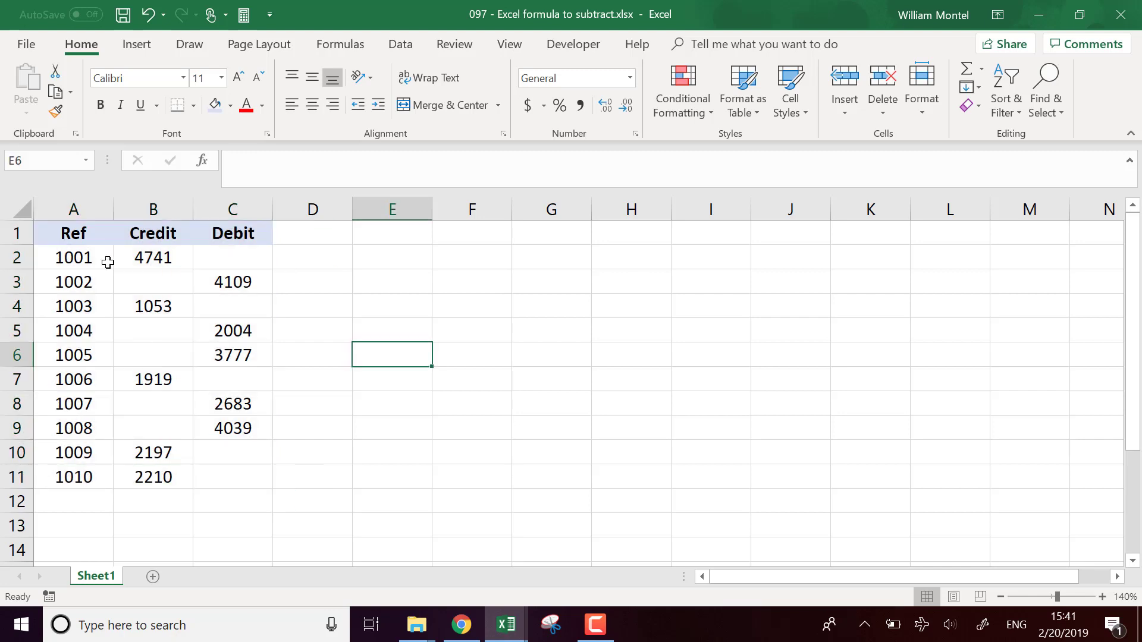
Select the Credit values B2:B11 and Debit values C2:C11, separately and together.
drag(141, 254, 165, 458)
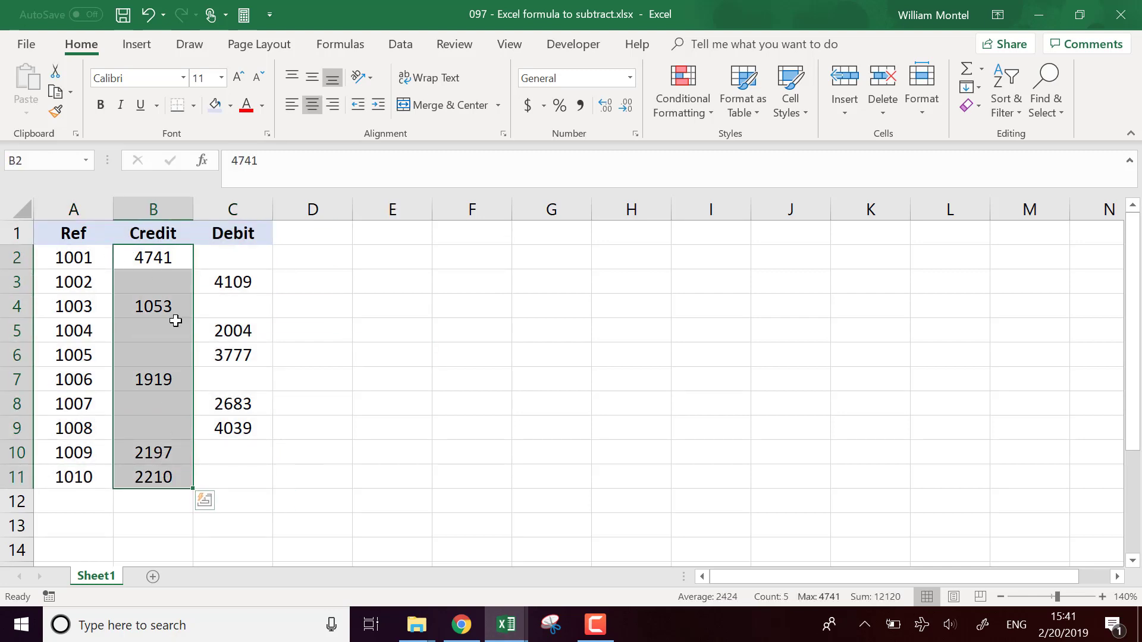
drag(245, 252, 253, 477)
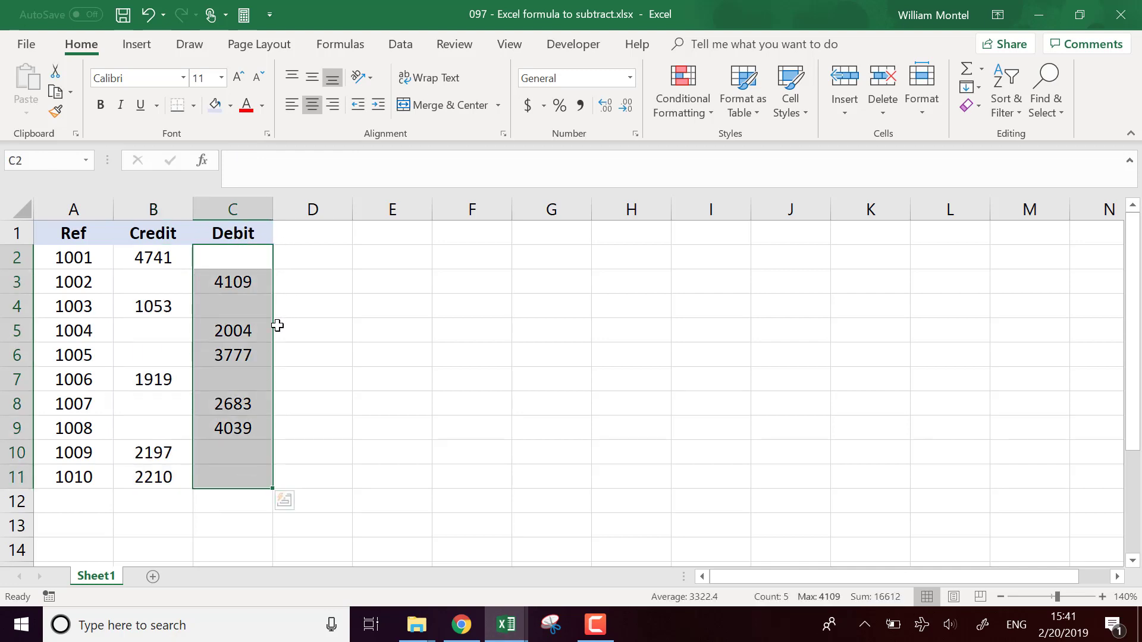
click(390, 346)
drag(159, 256, 169, 478)
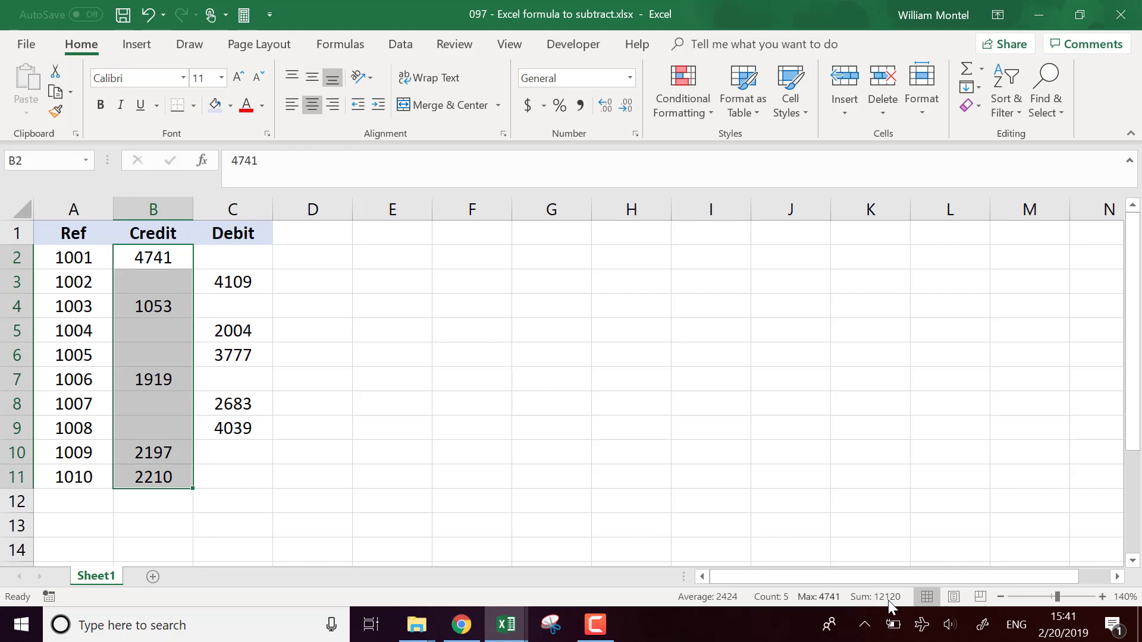
drag(228, 257, 242, 483)
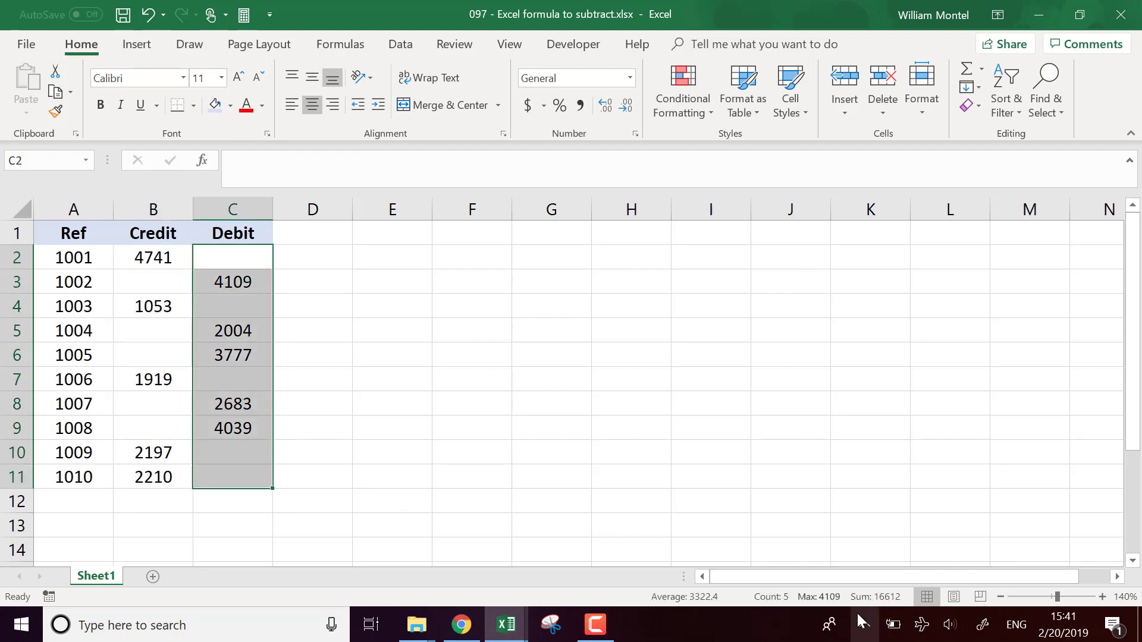
click(380, 280)
drag(153, 258, 237, 468)
click(418, 350)
In E2, start a SUM formula with credit B2 and the negated debit C3.
click(394, 261)
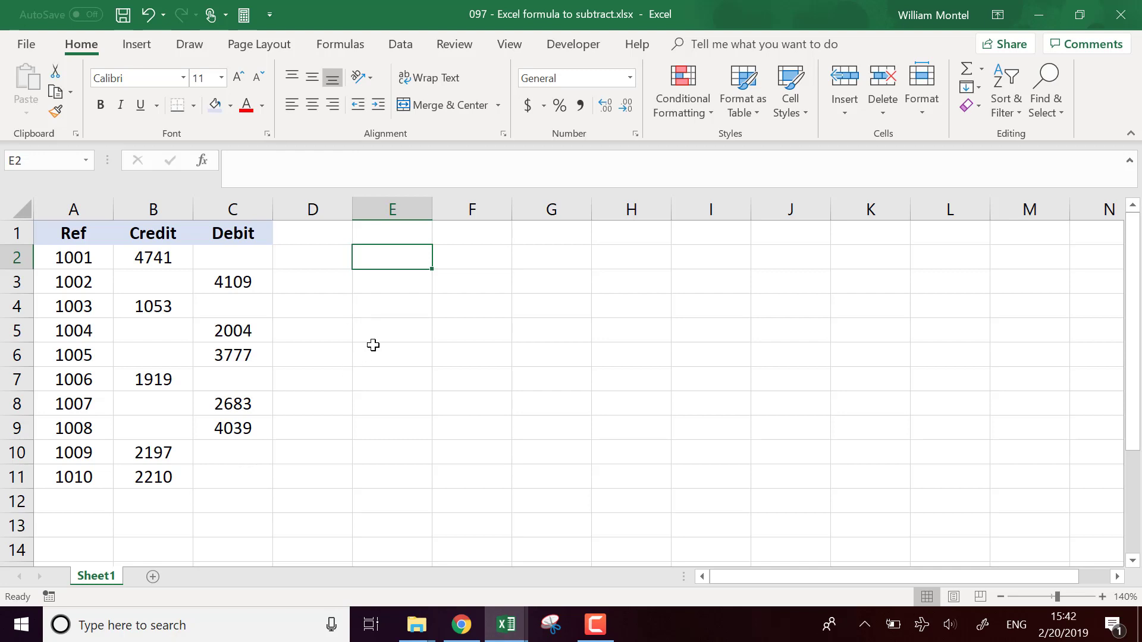
text(=)
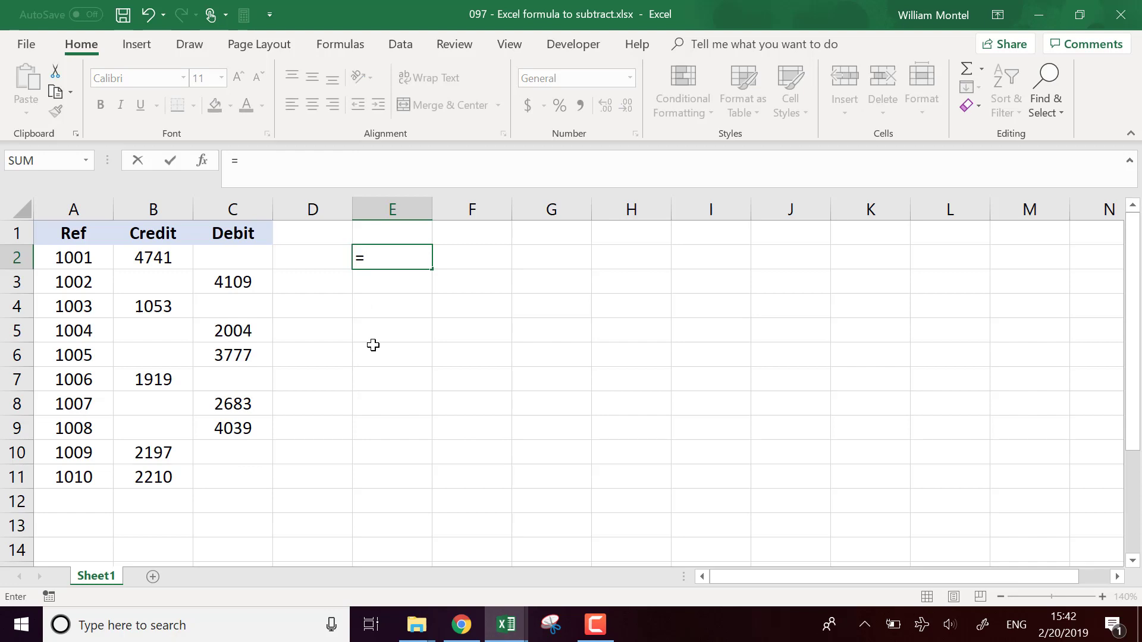
text(sum)
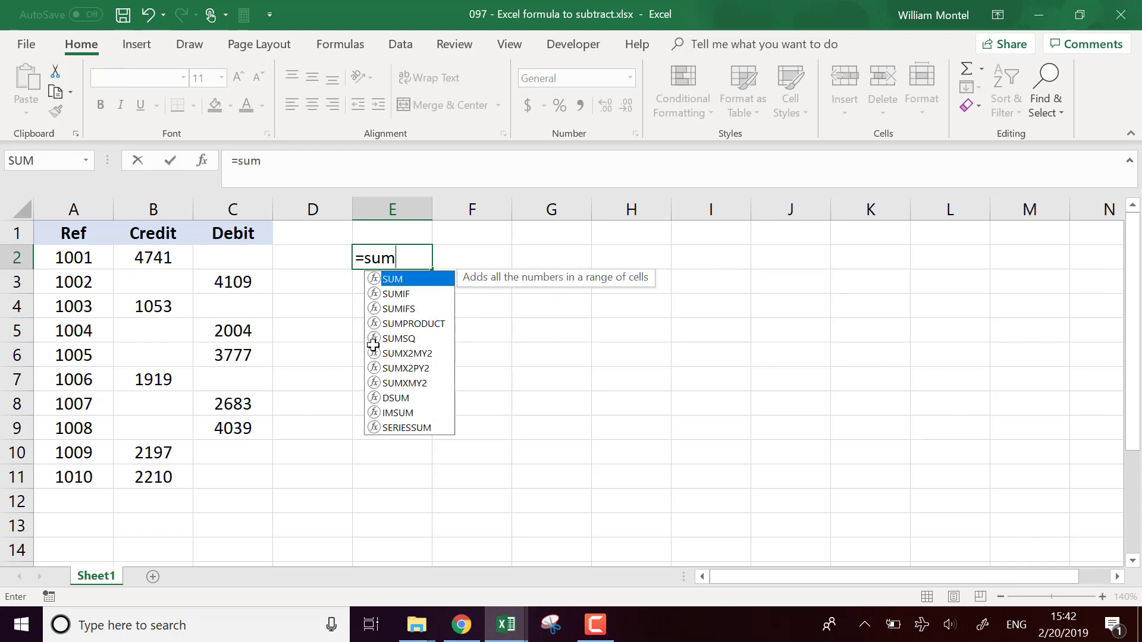
text(()
click(163, 260)
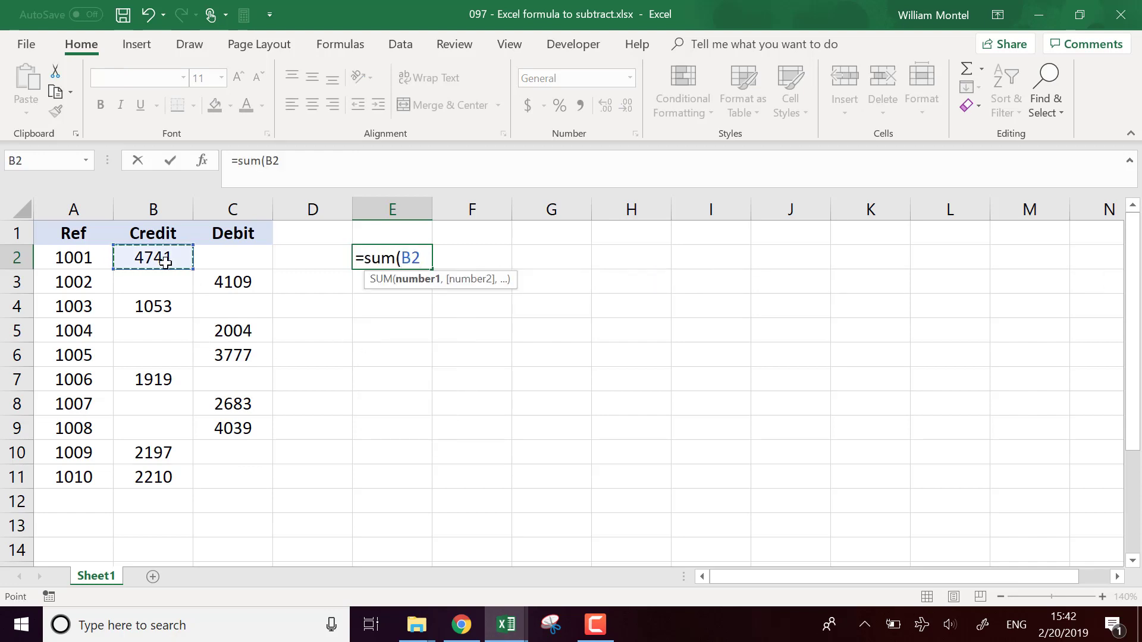
text(,-)
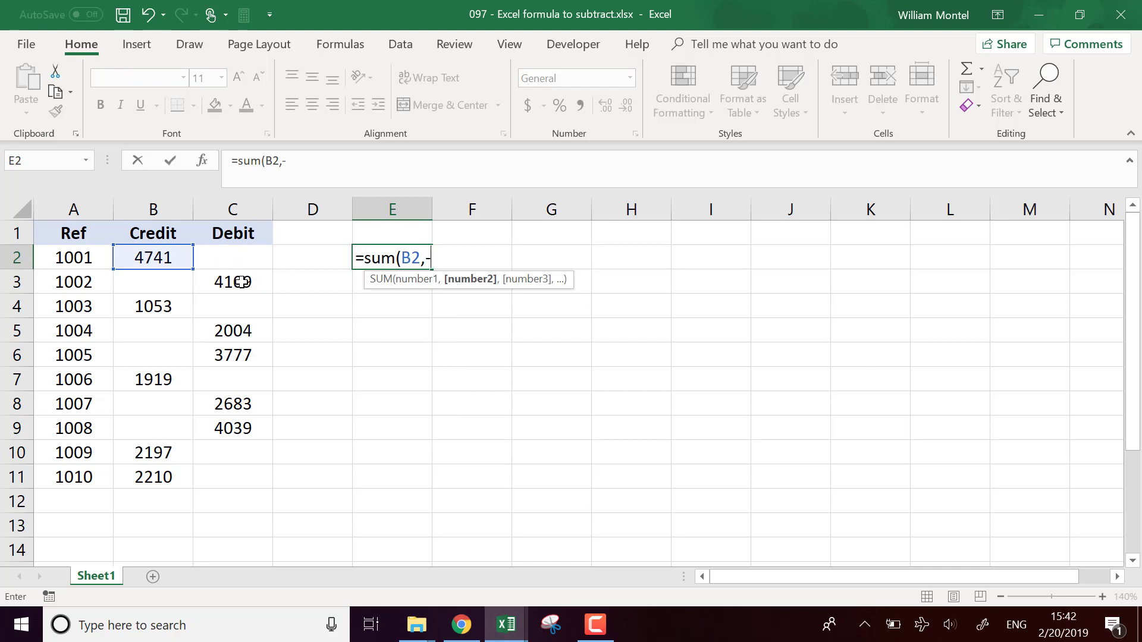
text(-C3)
click(241, 282)
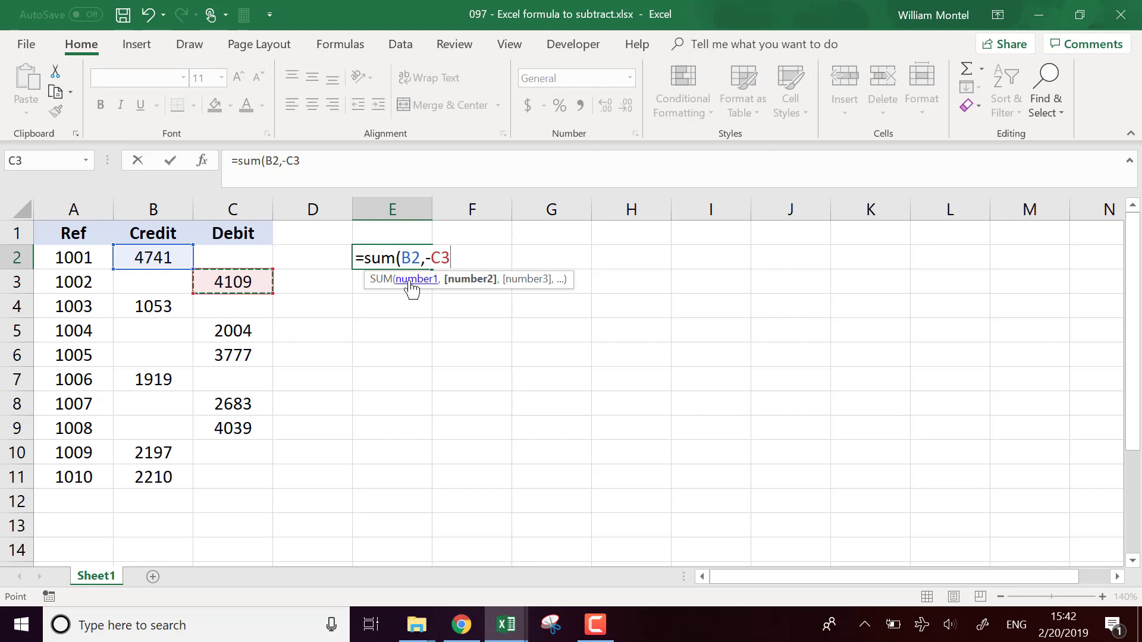
text(,)
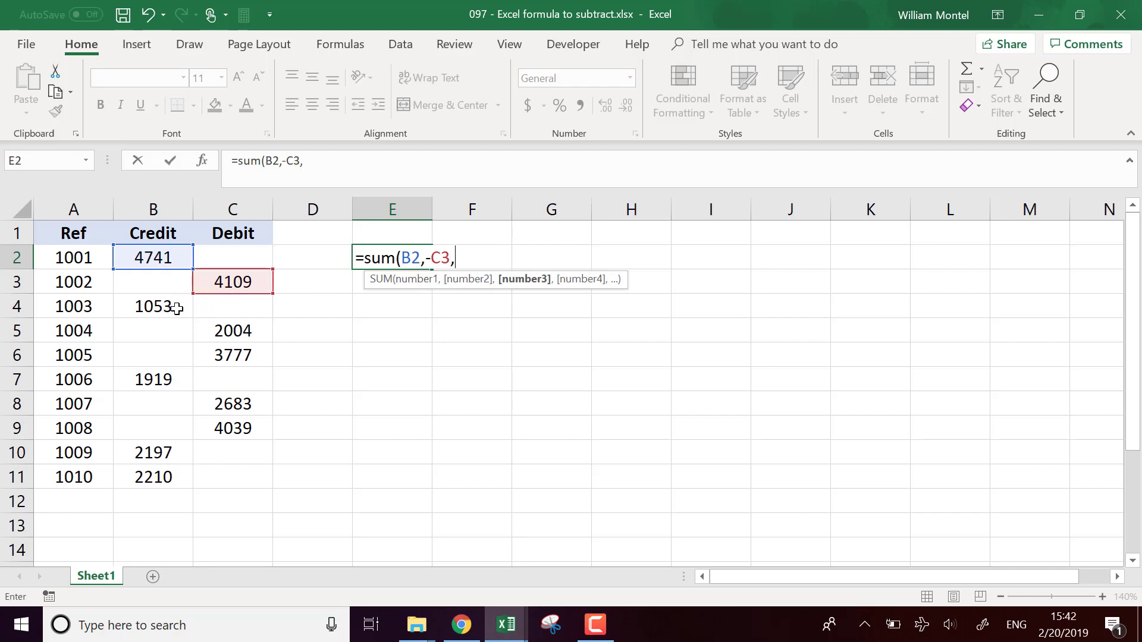
Add credit B4 and negated debit C5, removing a stray G2 reference.
click(181, 309)
text(,)
click(221, 325)
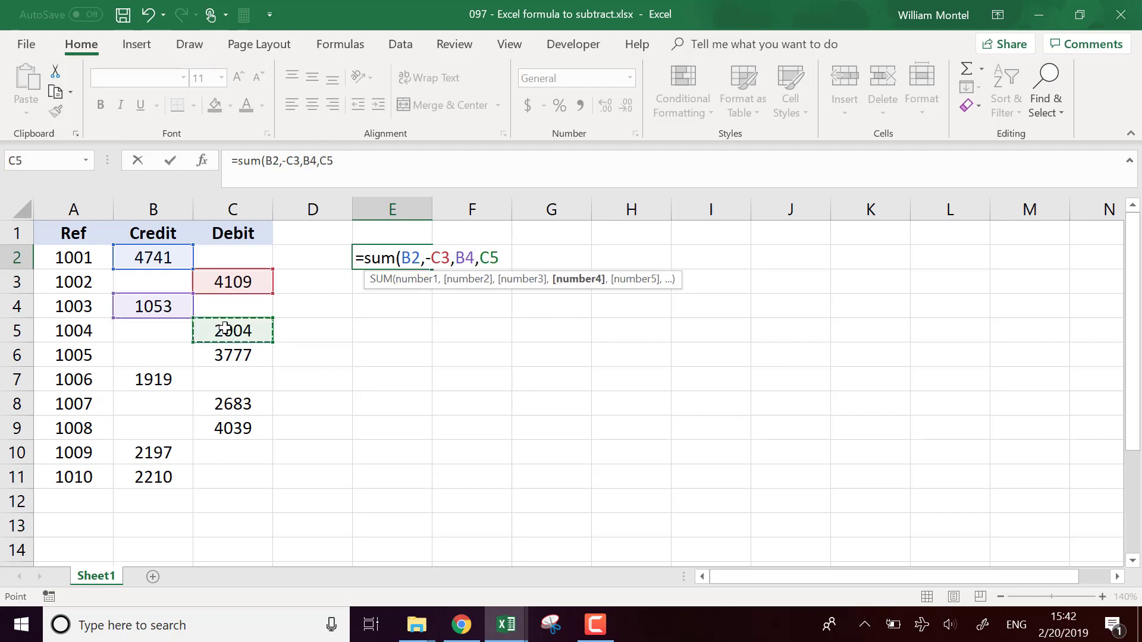
click(485, 257)
text(-)
click(530, 256)
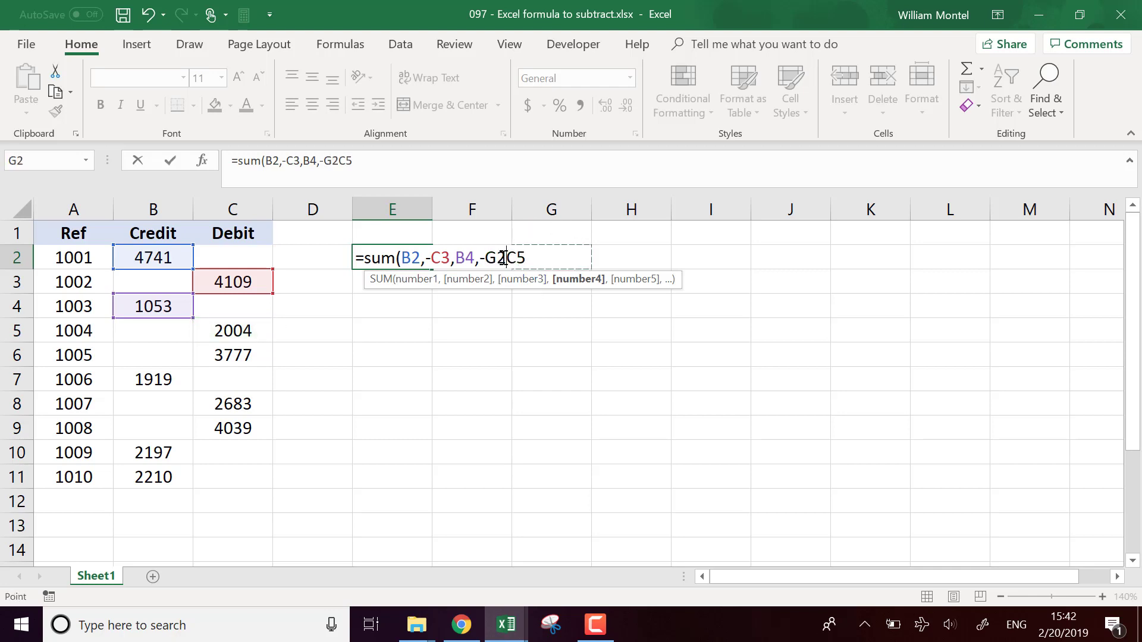
key(BackSpace)
key(BackSpace)
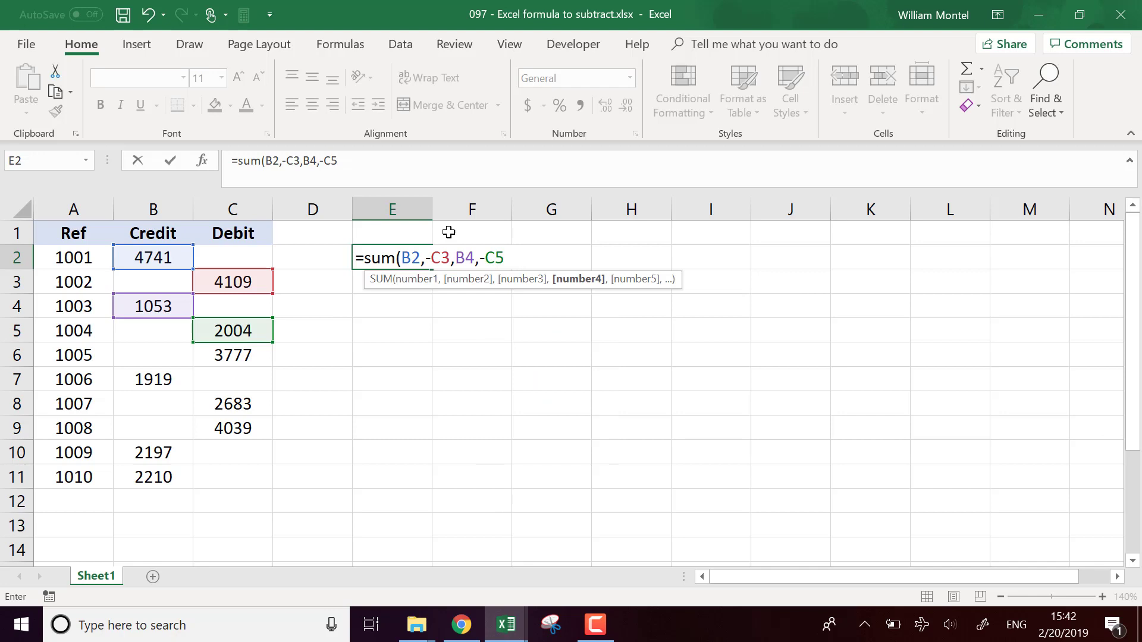
click(366, 166)
text(,)
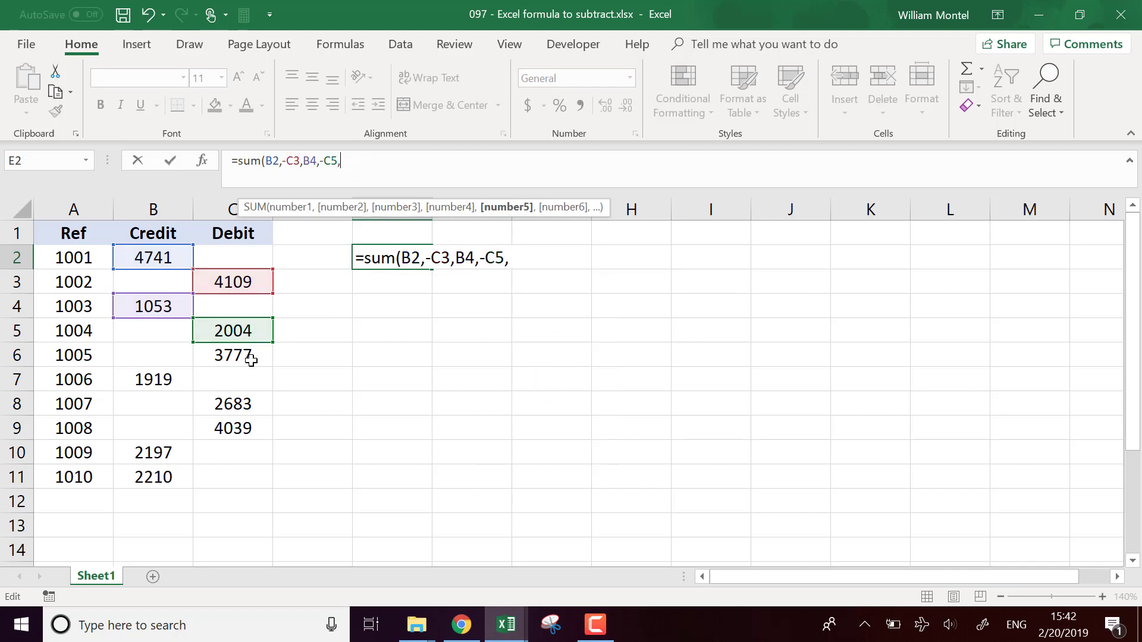
Add negated debits C6, C8, C9 and credits B7 and B10 to the SUM.
click(253, 355)
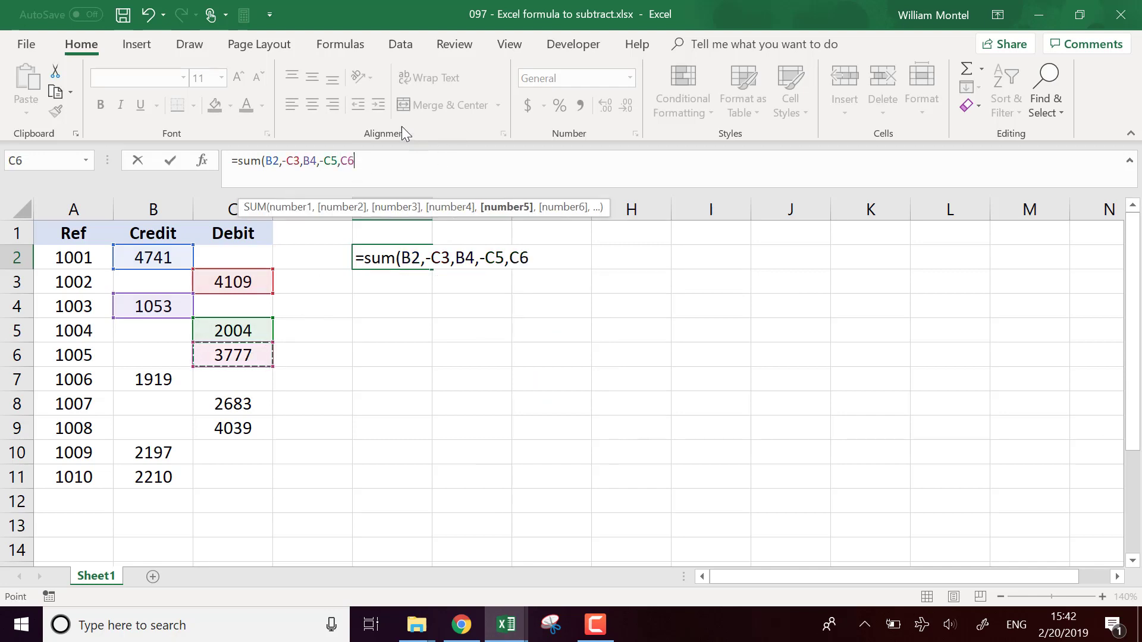
click(341, 161)
text(-C3)
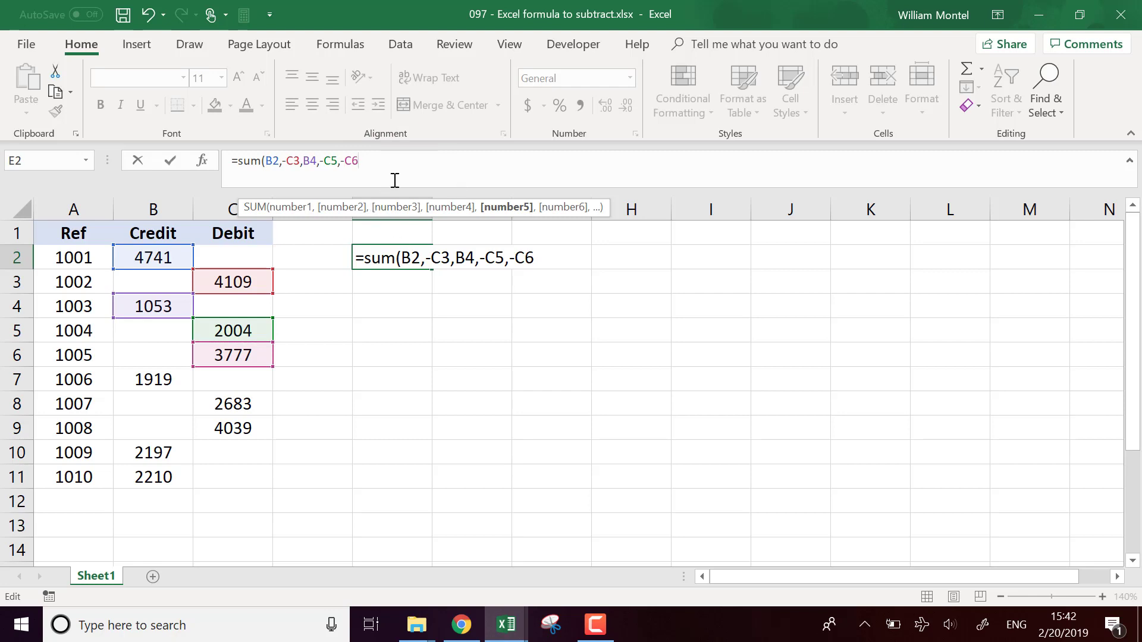
text(,)
click(182, 382)
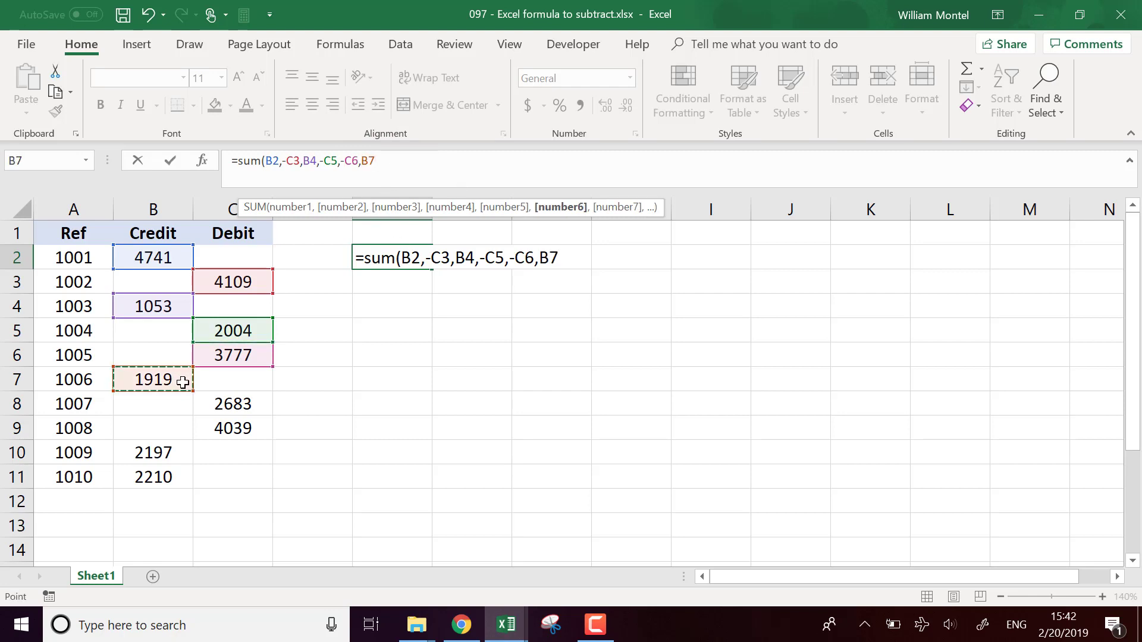
text(,-)
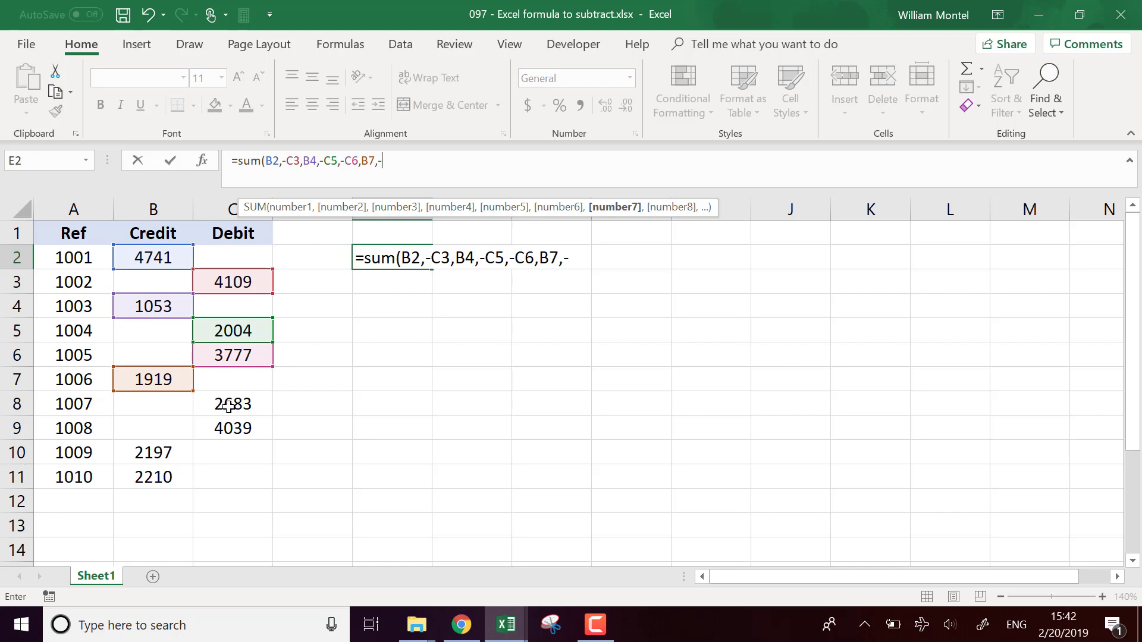
click(229, 406)
text(,)
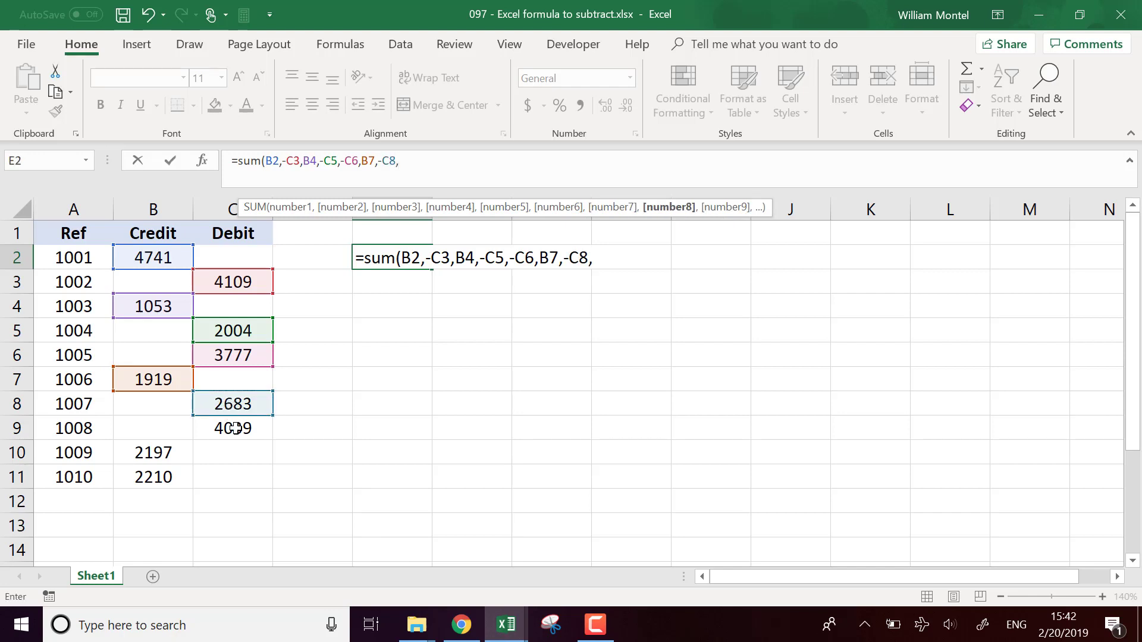
text(-)
click(234, 426)
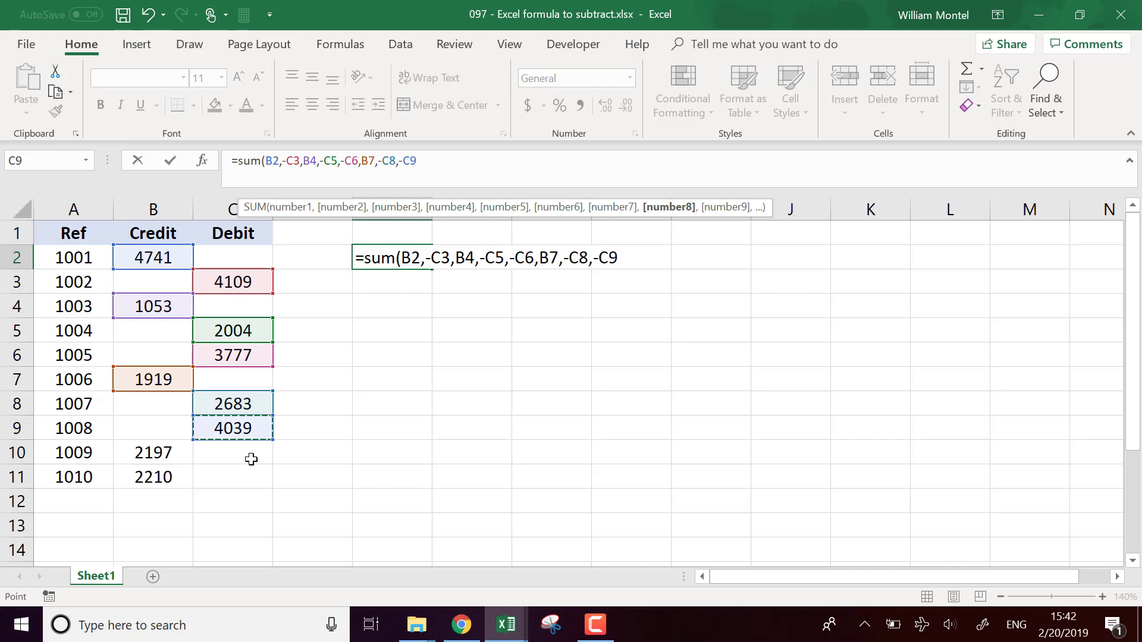
text(,)
click(182, 455)
text(,)
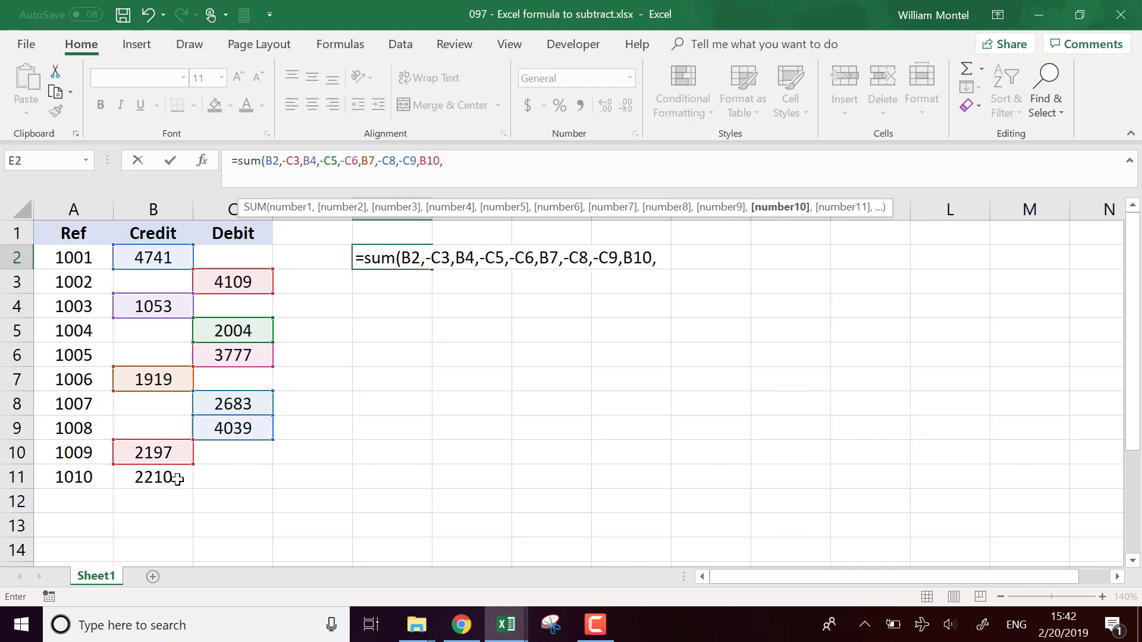
Add credit B11, confirm E2 returns -4492, and review its formula.
click(178, 478)
text())
key(Return)
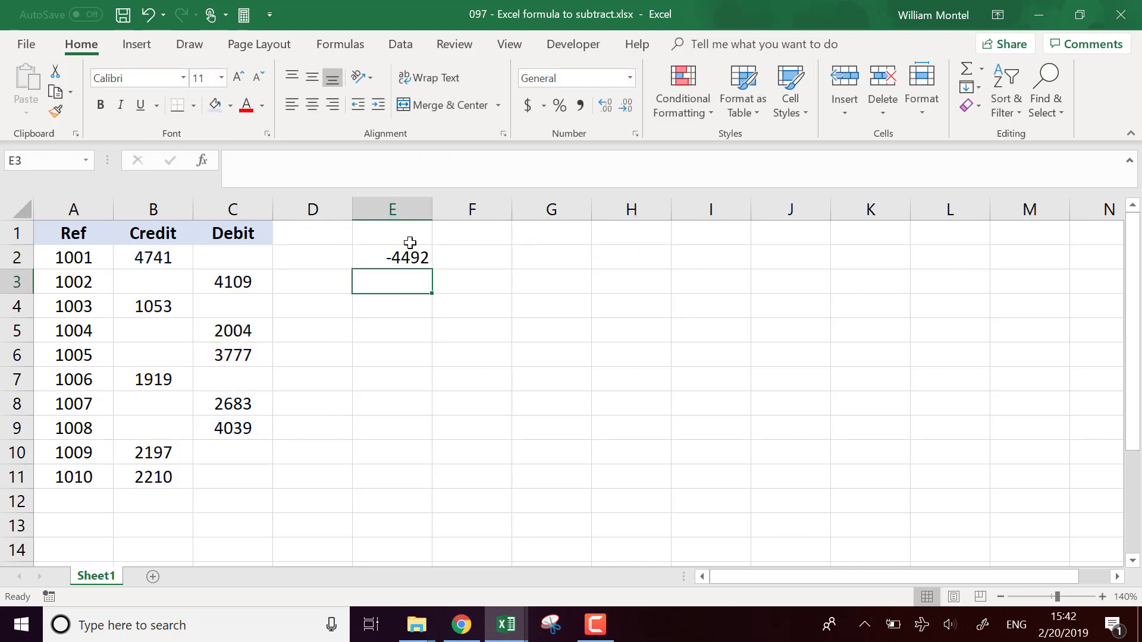
click(409, 250)
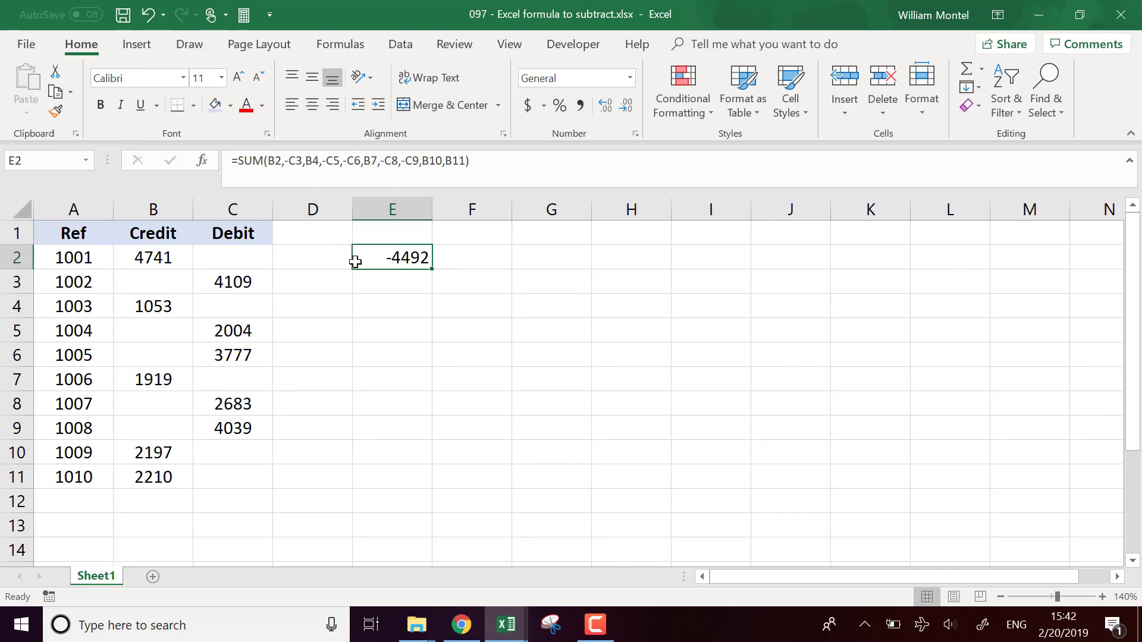
click(292, 260)
AutoSum the Credit values B2:B11 into B12, giving 12120.
click(164, 499)
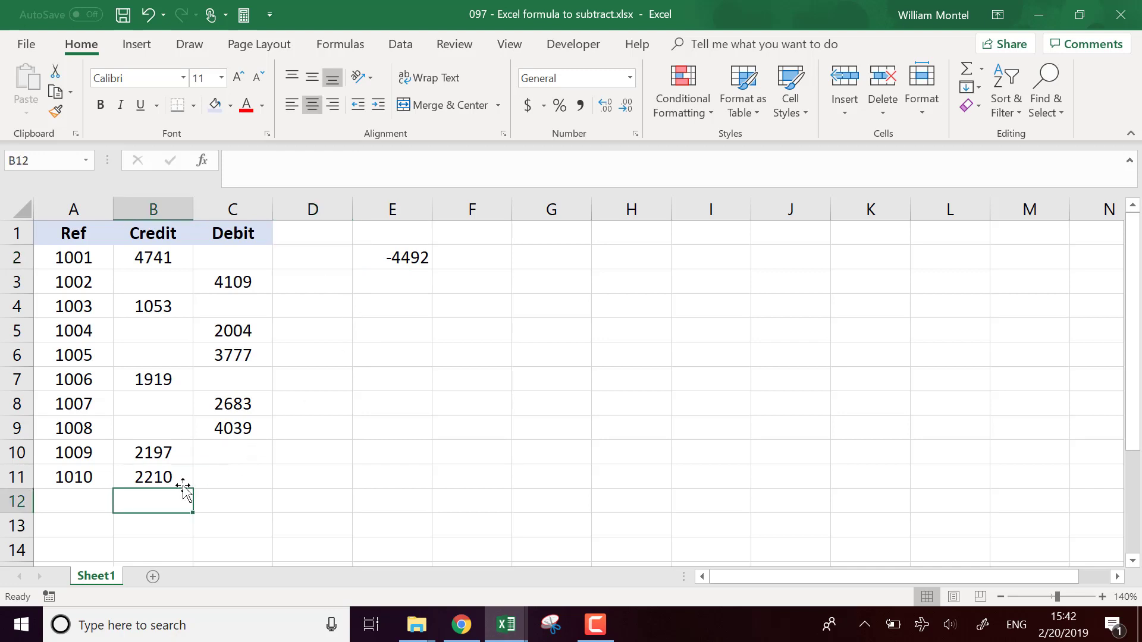
key(alt+equal)
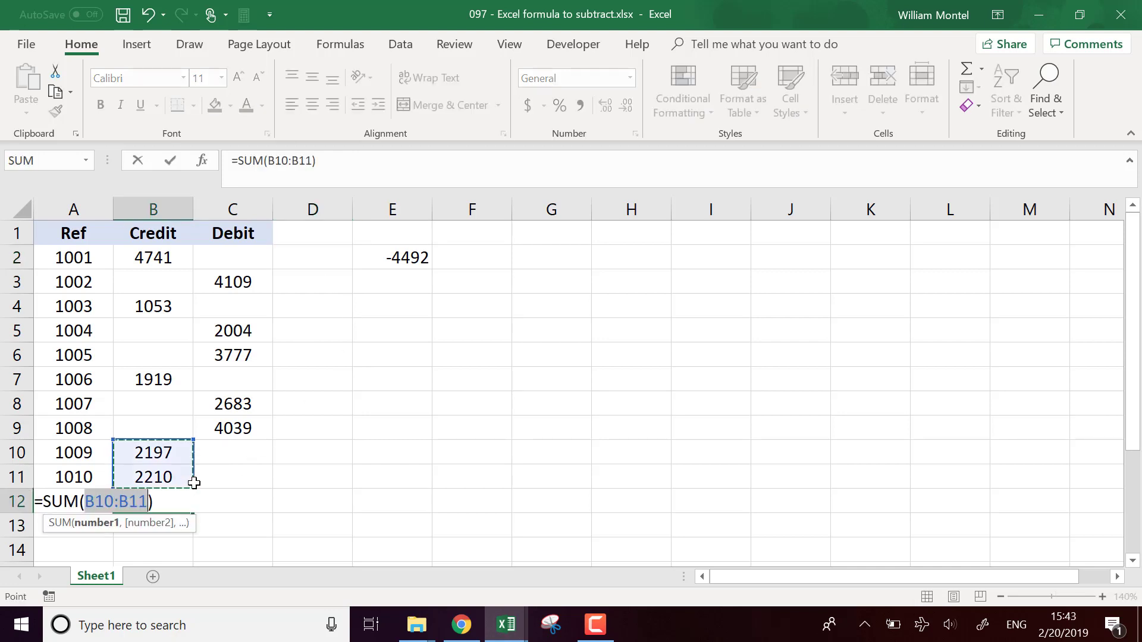
drag(193, 441, 202, 259)
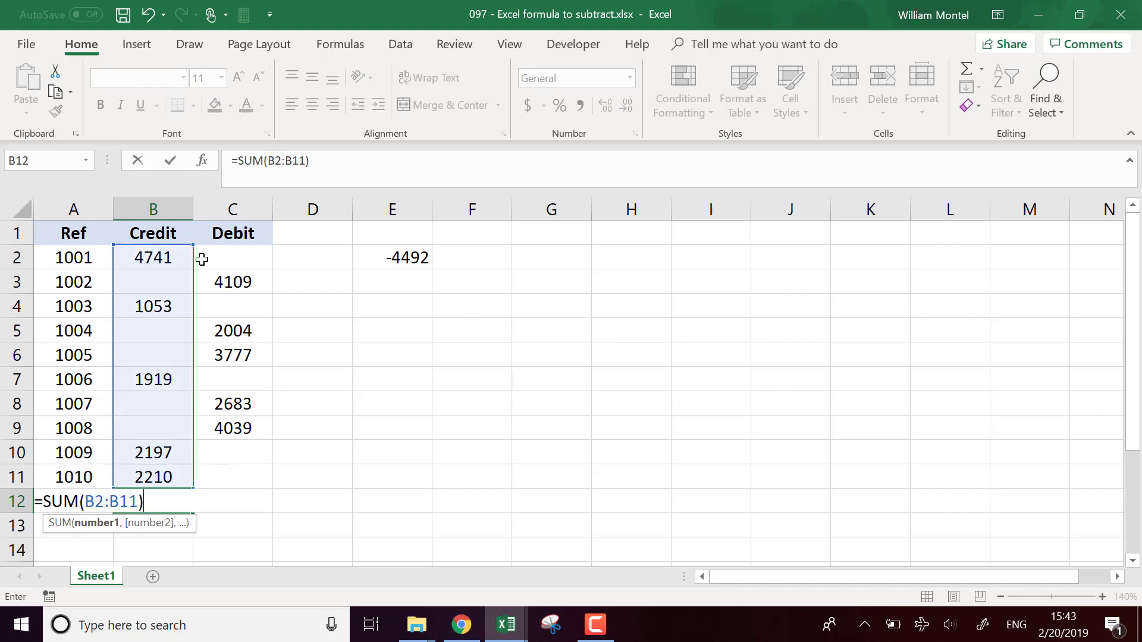
key(Return)
Copy the B12 total formula into C12 for the Debit total of 16612.
key(Up)
key(Right)
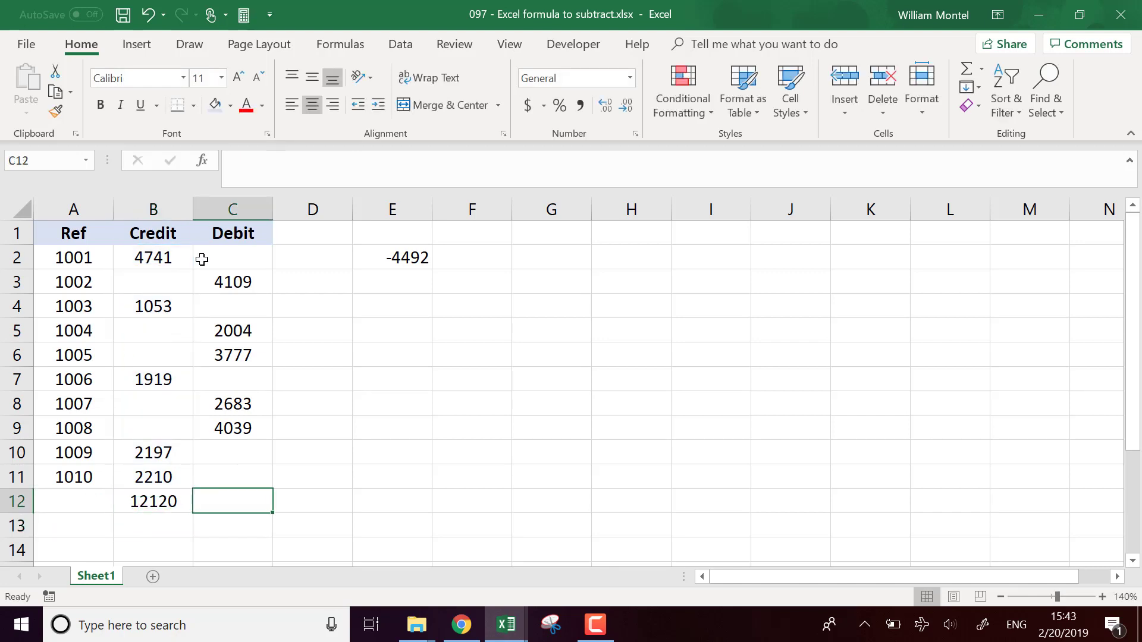
click(184, 504)
drag(193, 514, 266, 514)
click(409, 519)
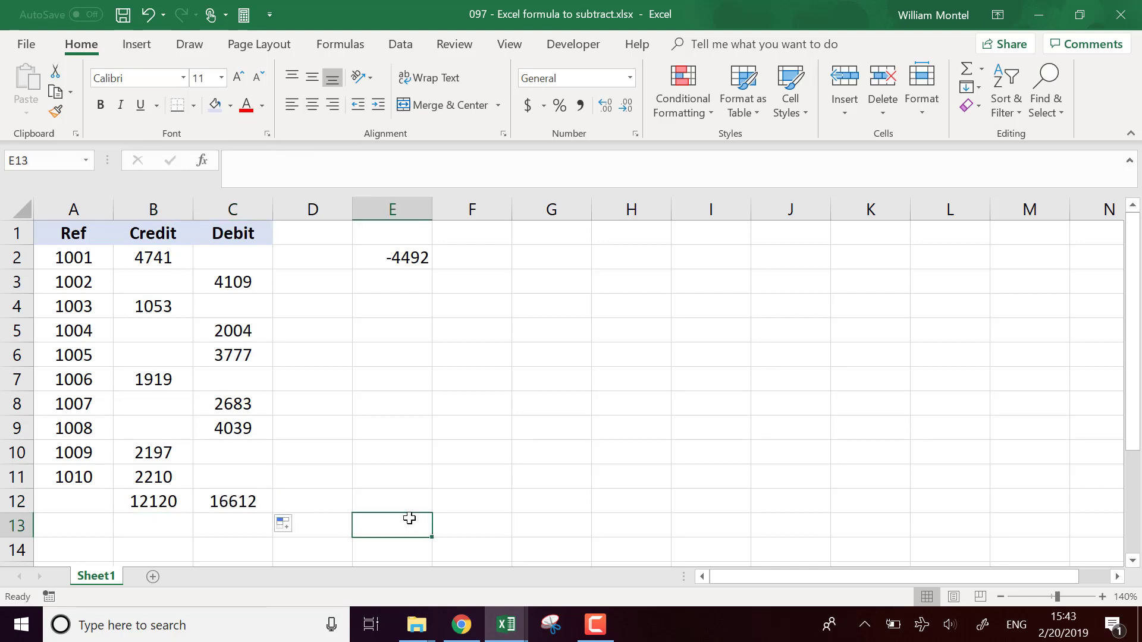
Enter =B12-C12 in E12, returning -4492, and check its formula.
click(390, 502)
text(=)
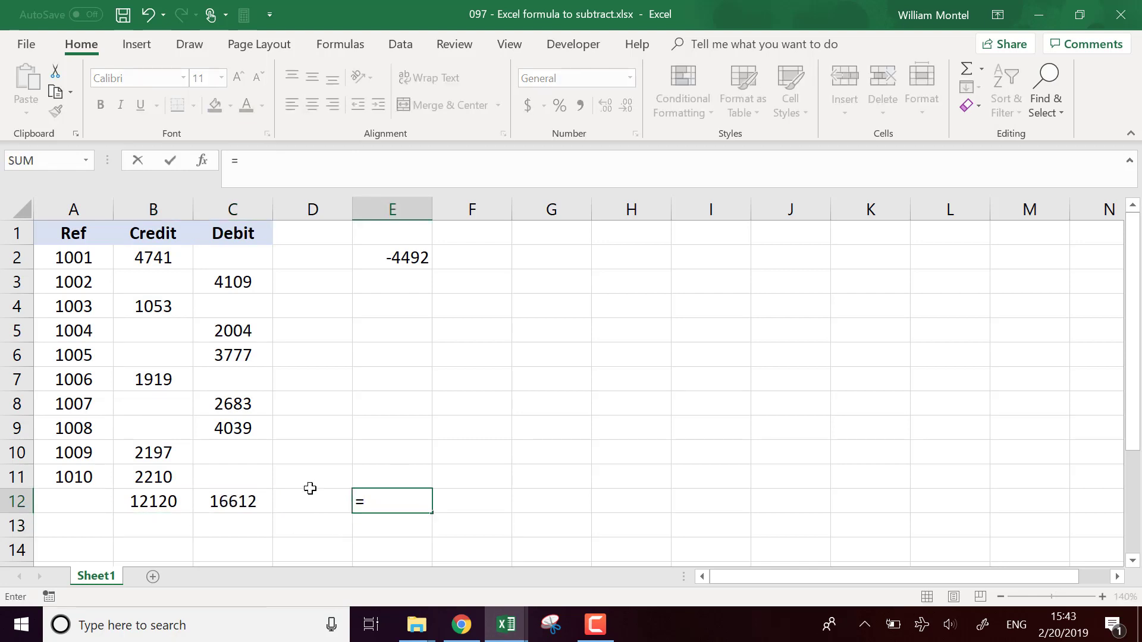
click(161, 508)
text(-)
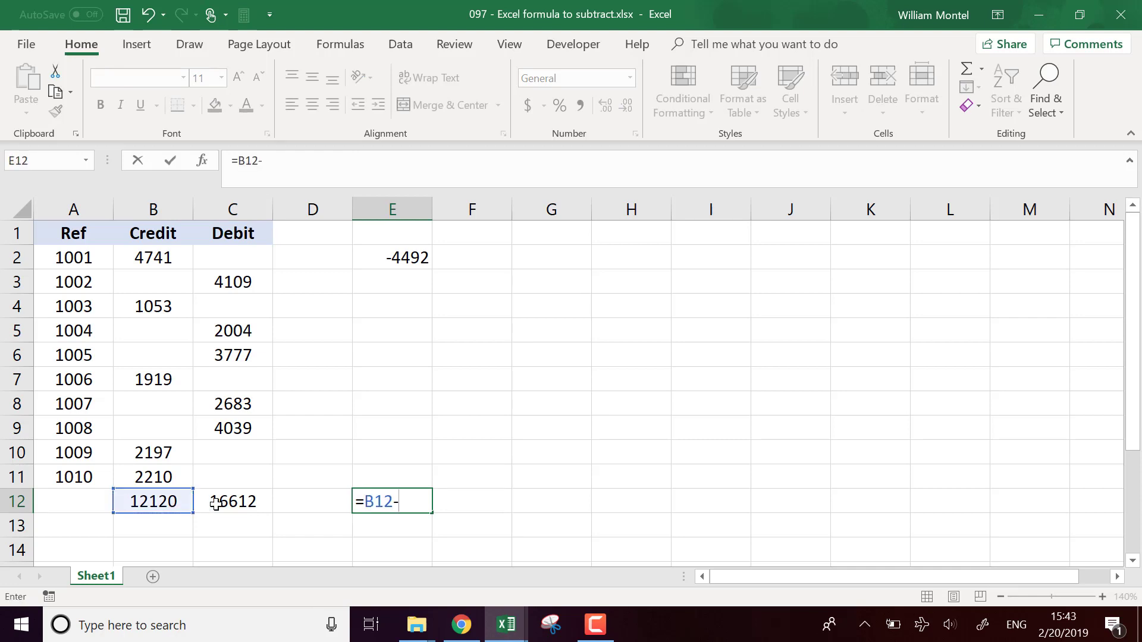
click(242, 500)
key(Return)
key(Return)
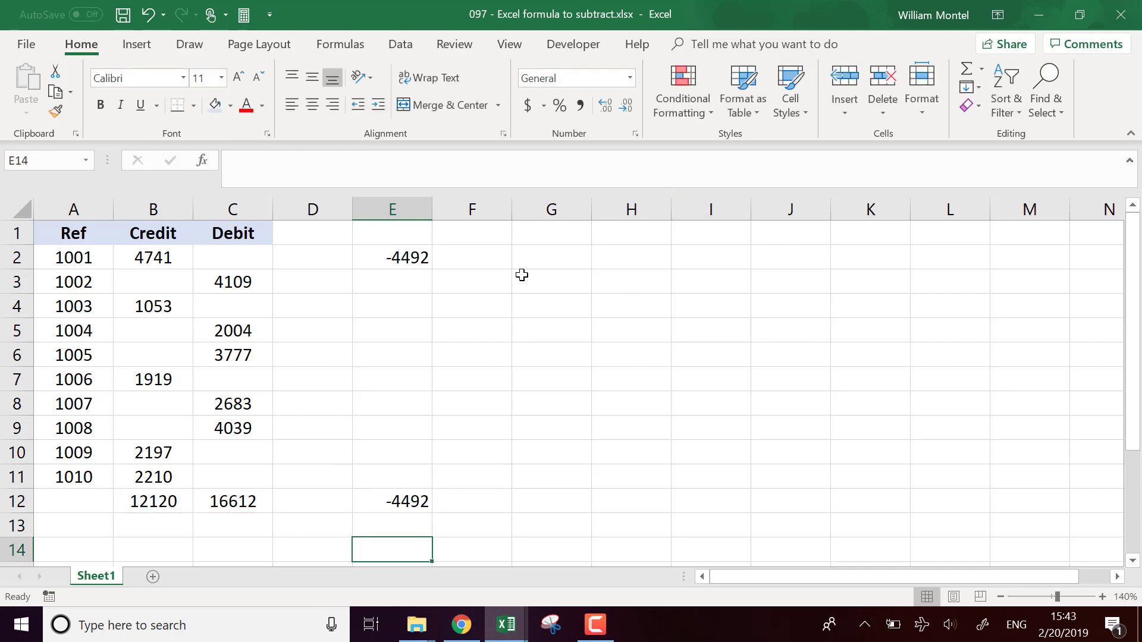
click(430, 502)
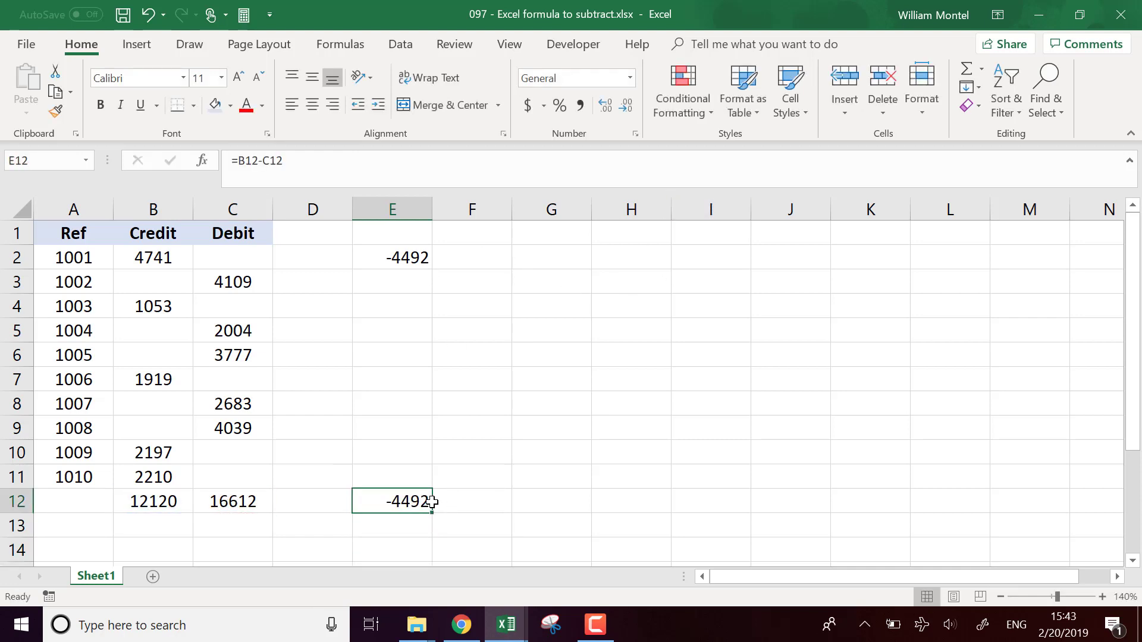
click(549, 270)
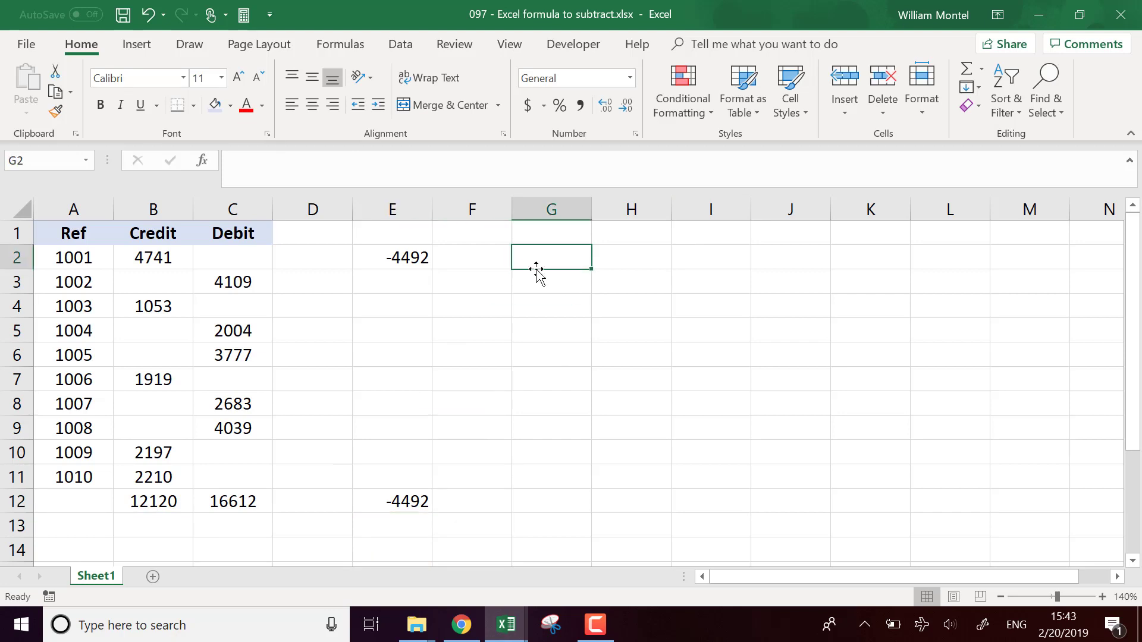
click(402, 526)
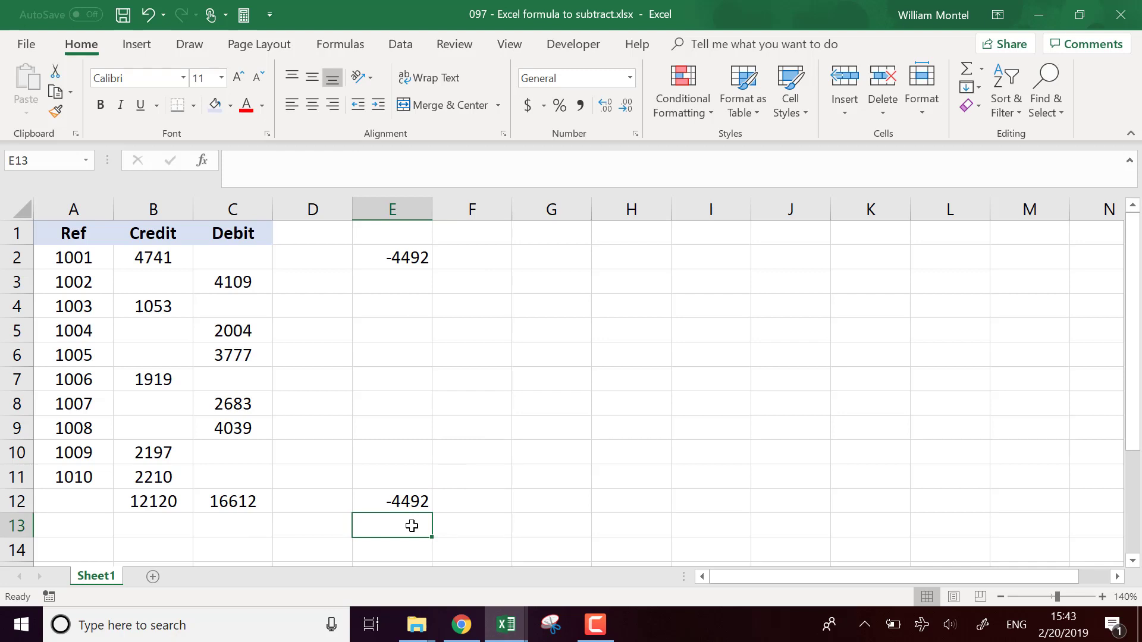
text(=sum()
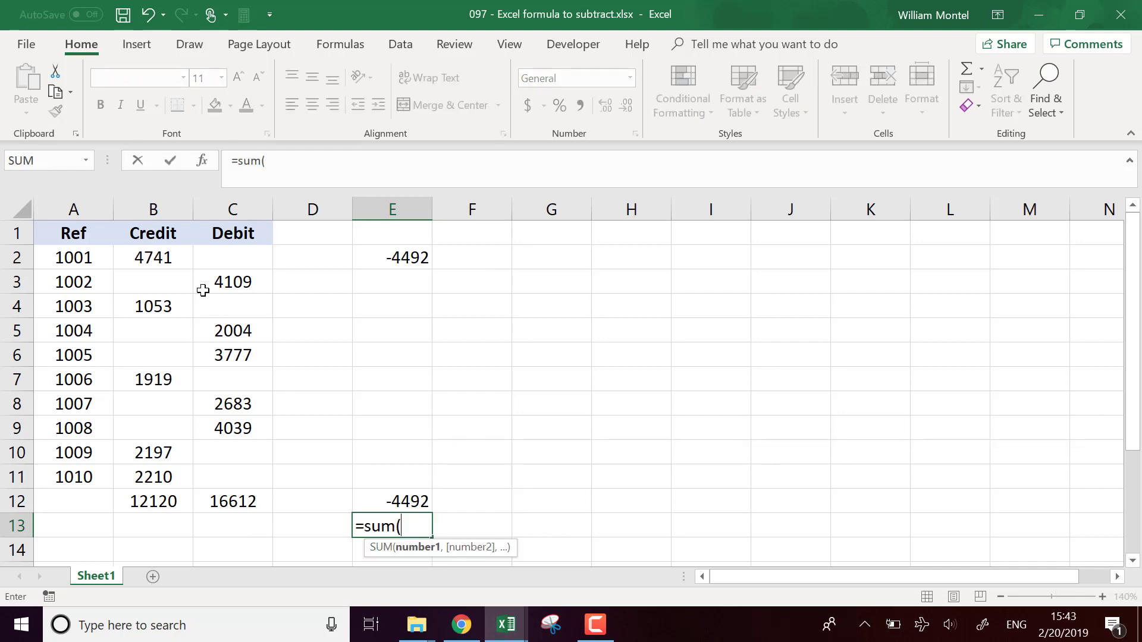
Enter =SUM(B2:B11)-SUM(C2:C11) in E13, returning -4492, and review it unchanged.
drag(173, 257, 168, 478)
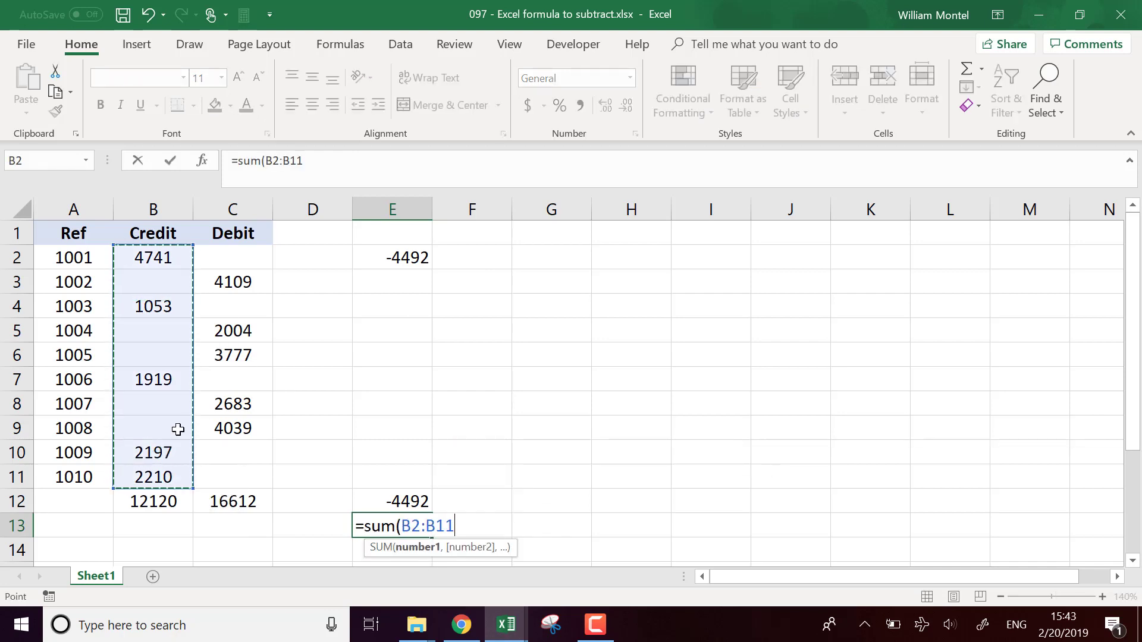
text()-)
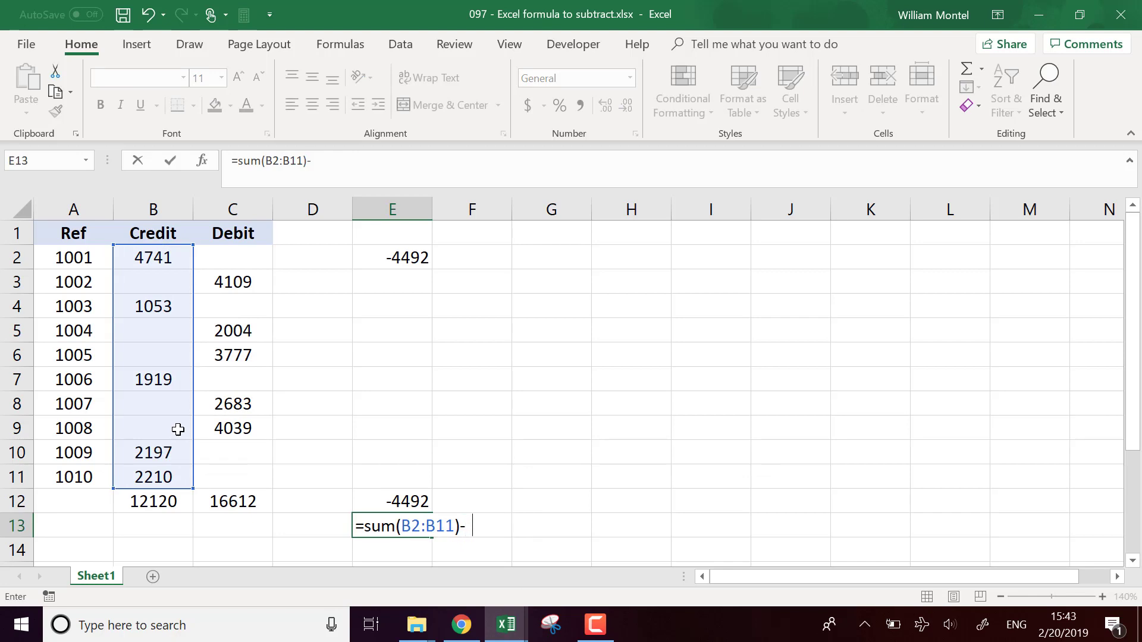
text(sum()
drag(220, 473, 224, 259)
text())
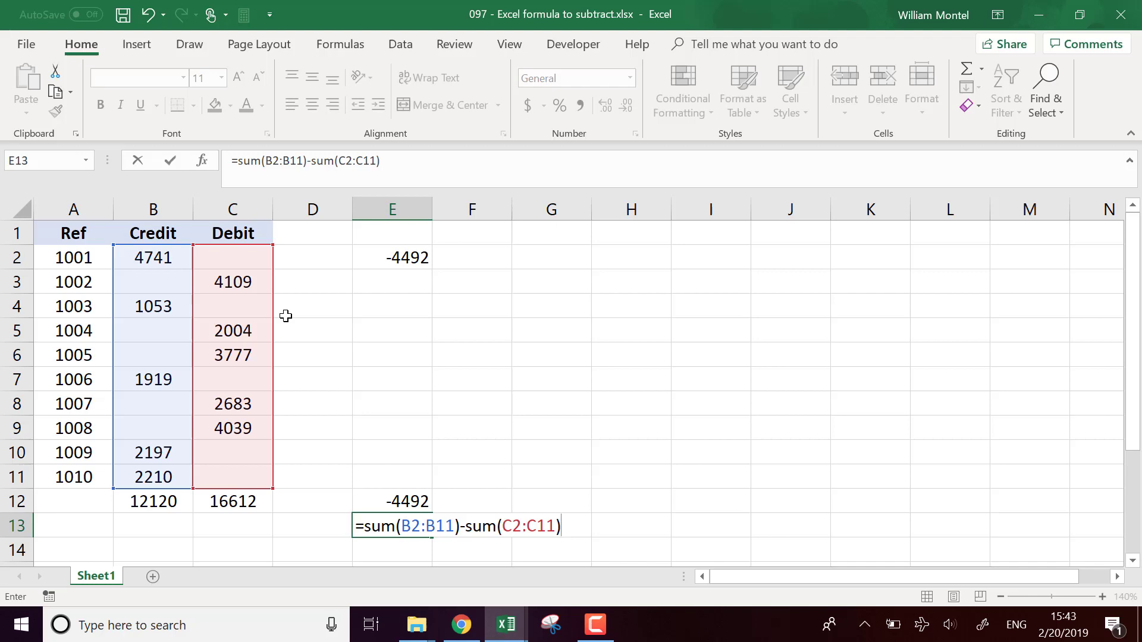
key(Return)
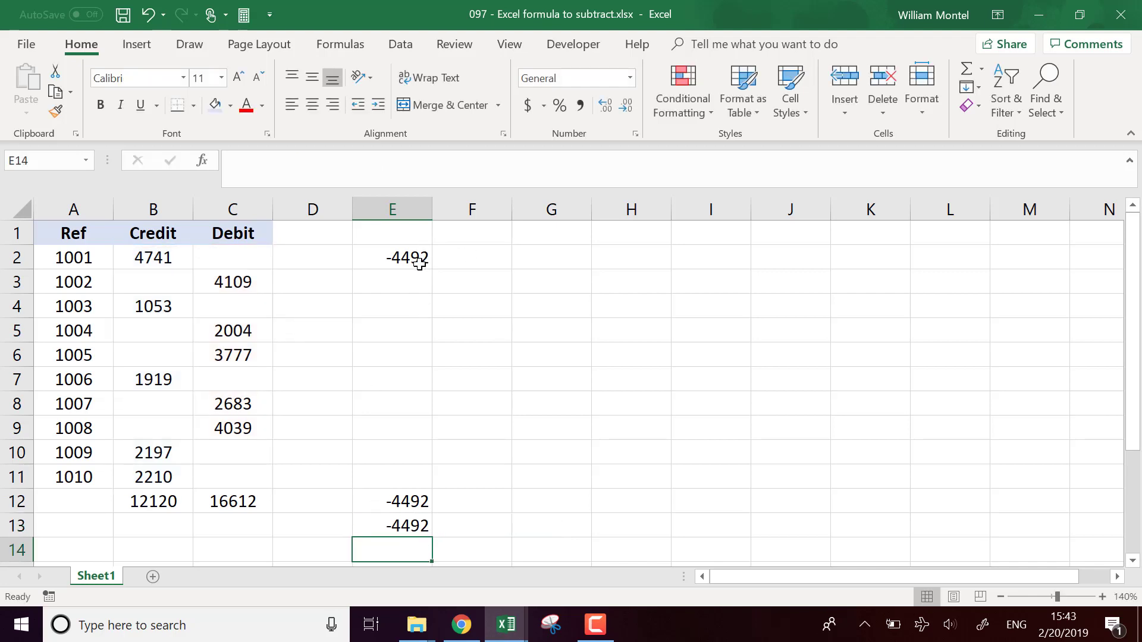
click(419, 534)
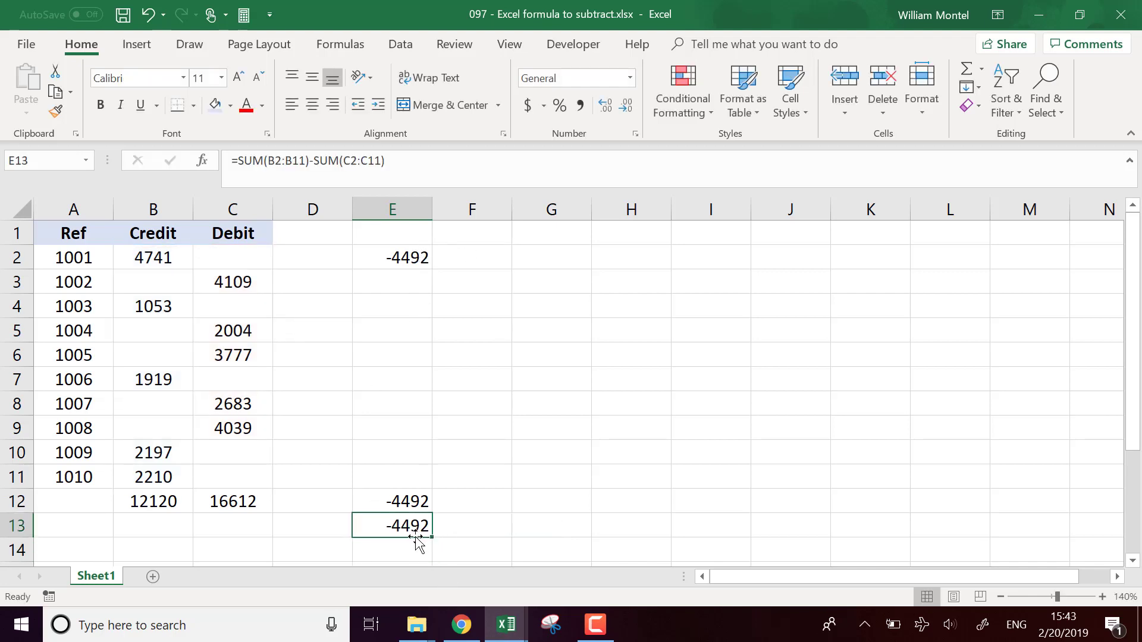
click(339, 163)
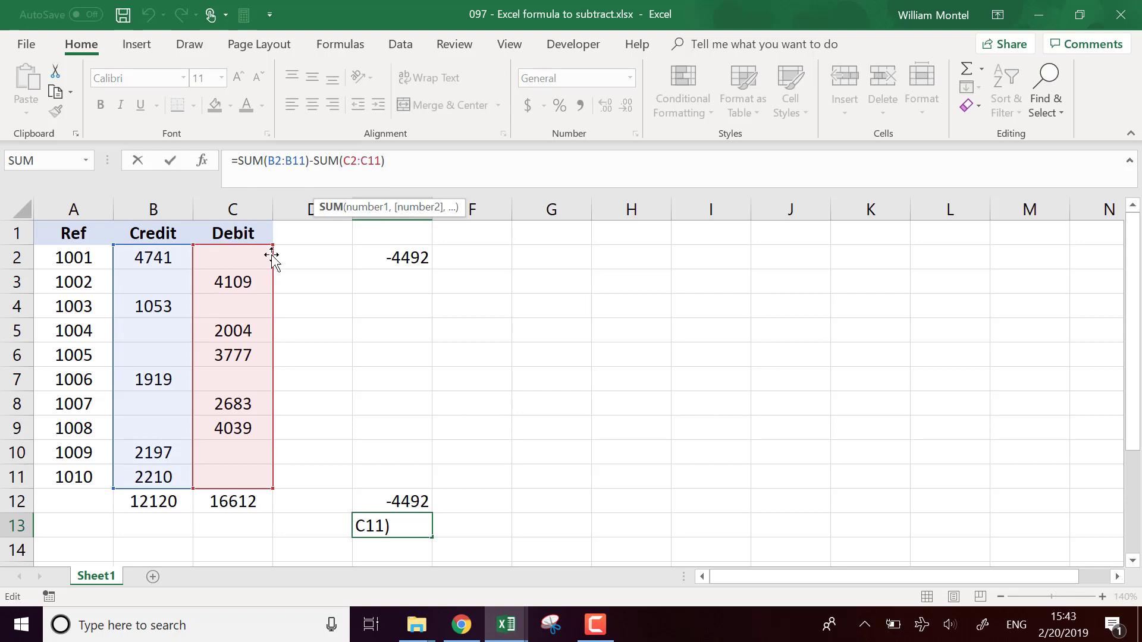
double_click(312, 160)
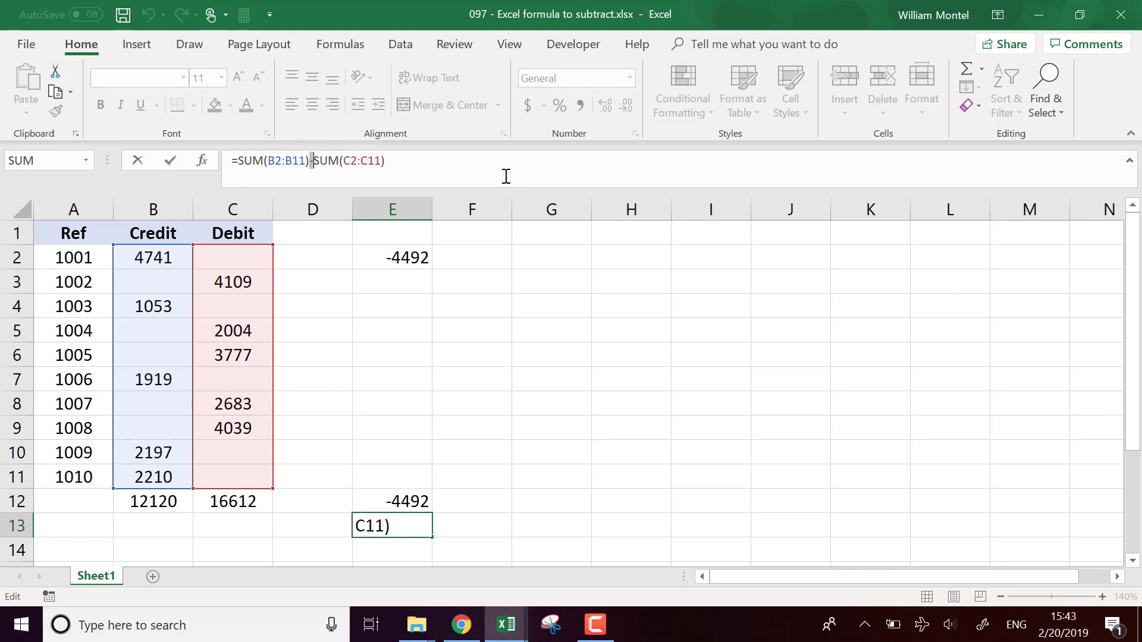
key(Return)
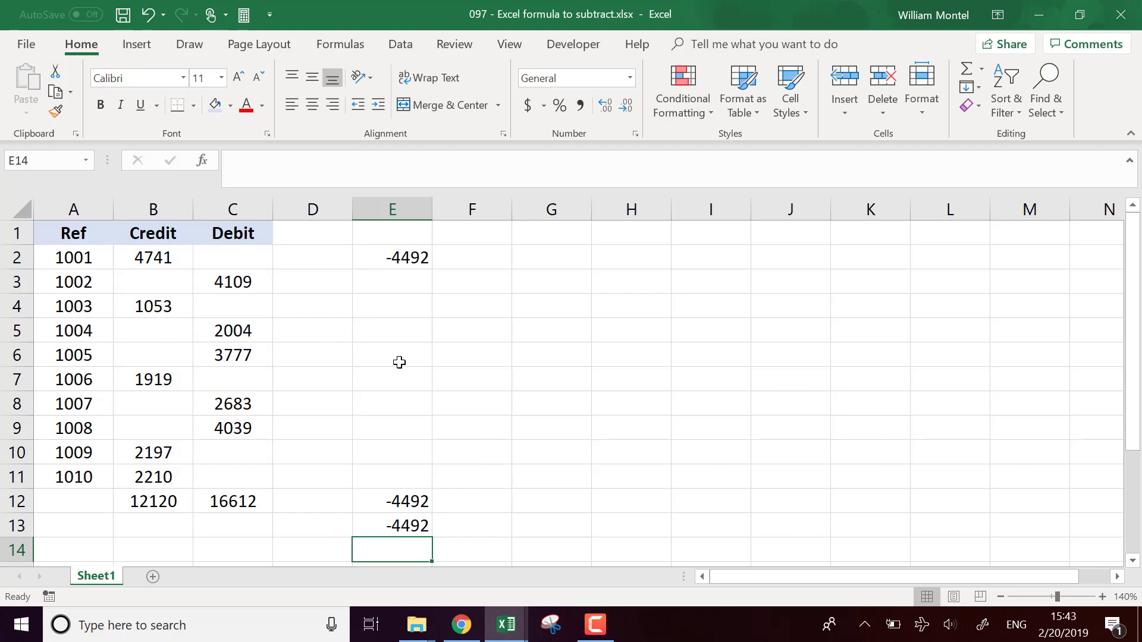
click(602, 416)
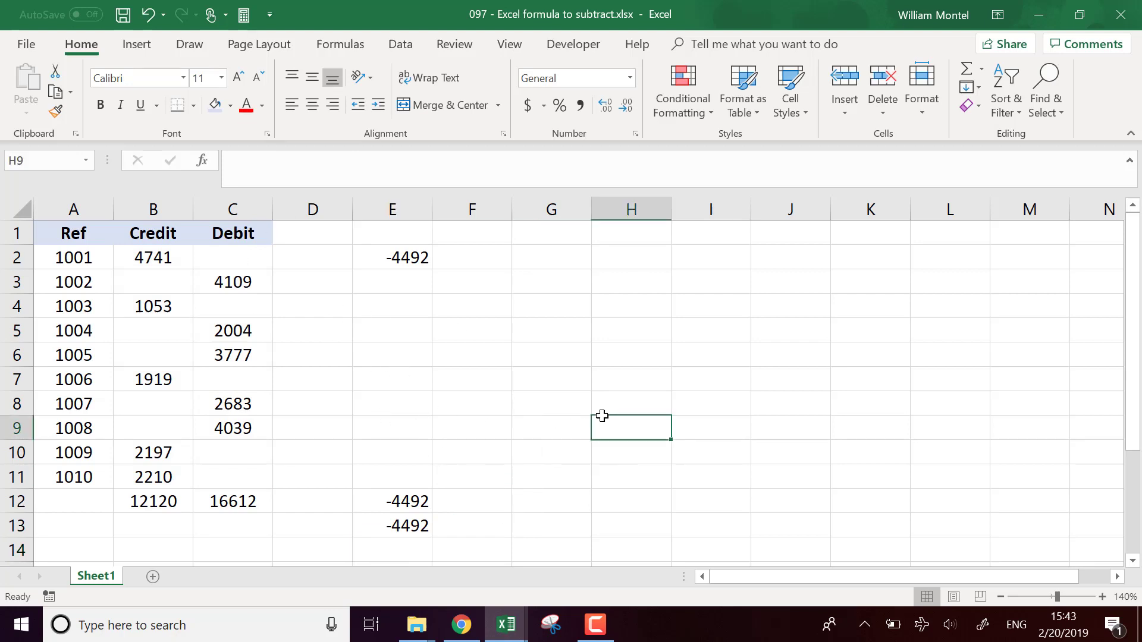
click(402, 261)
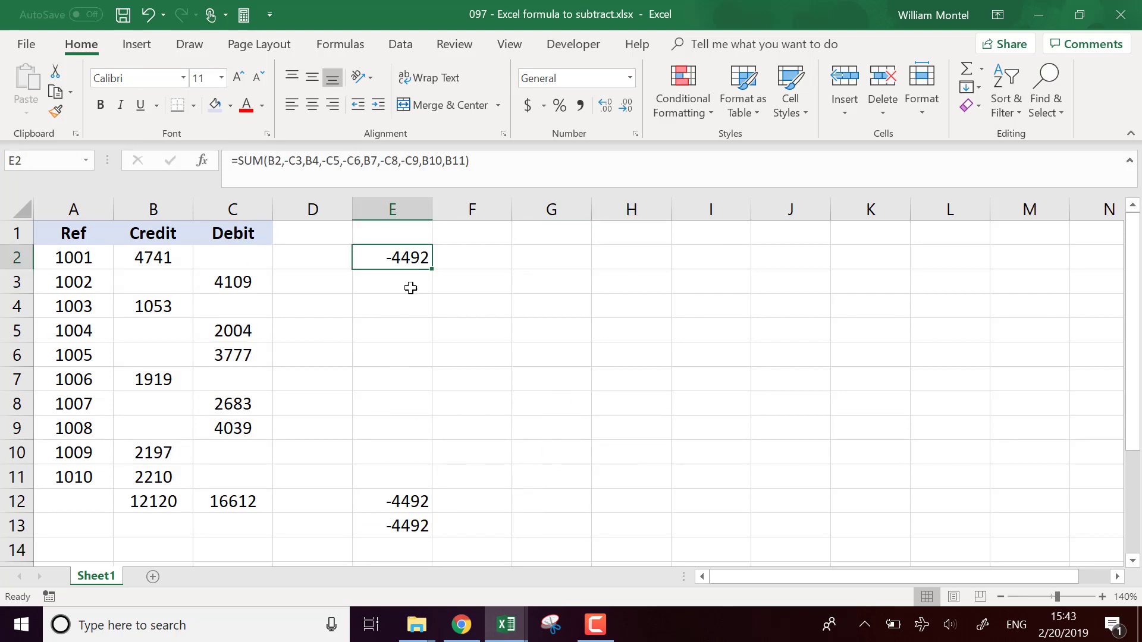
click(419, 502)
click(419, 528)
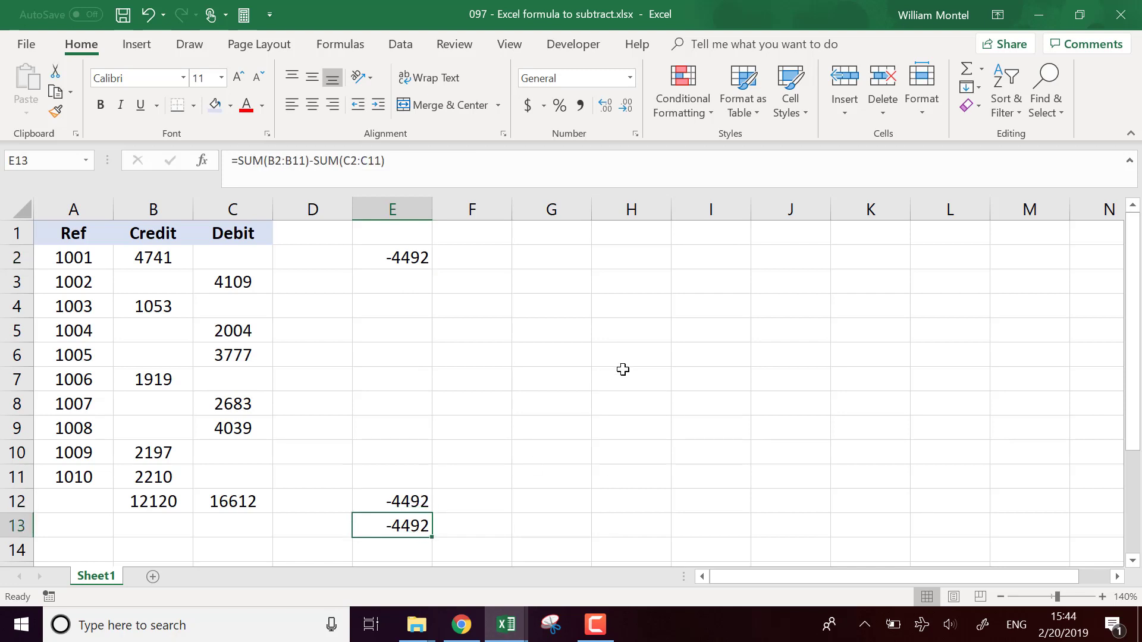
click(567, 354)
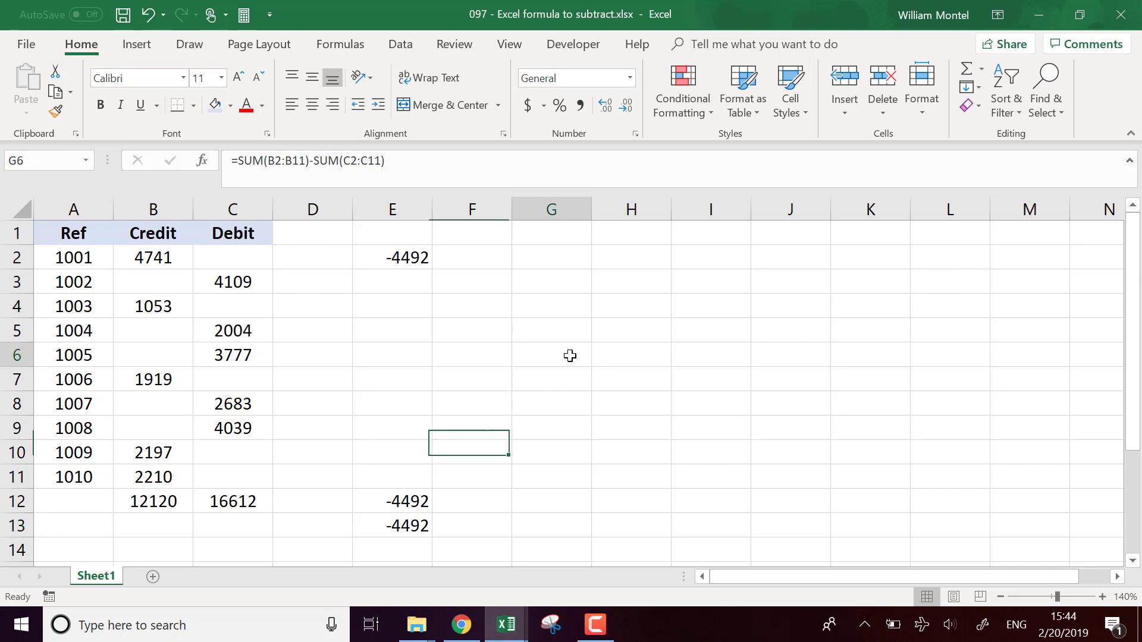